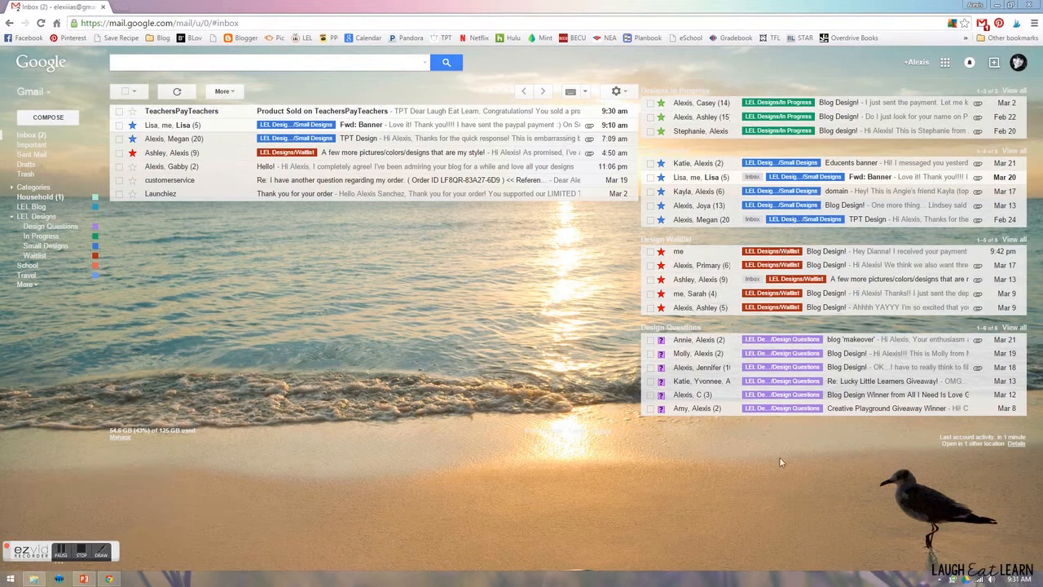
pyautogui.click(82, 554)
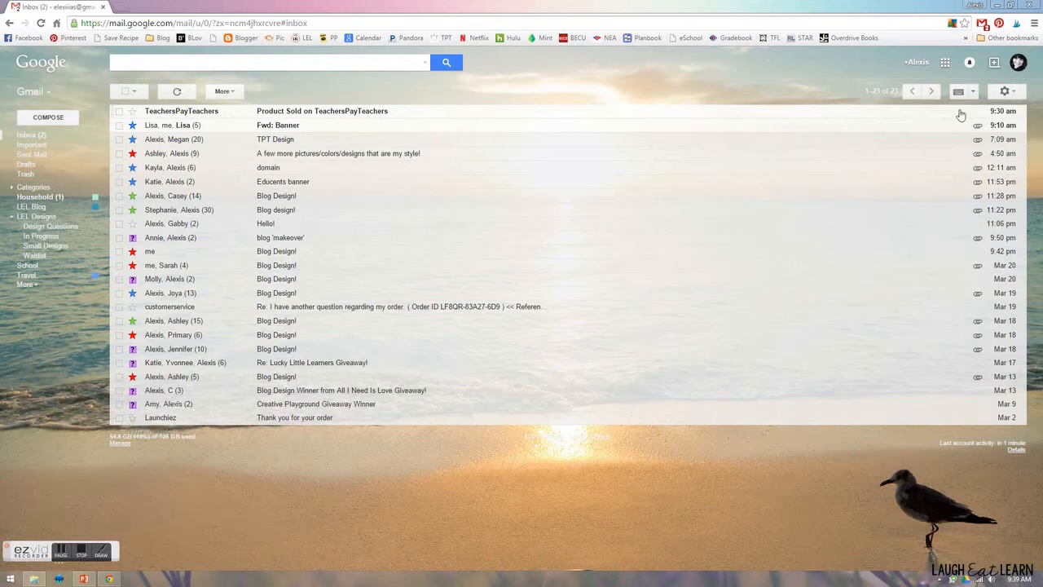
# Open the general mail settings and find the Stars section
pyautogui.click(1005, 92)
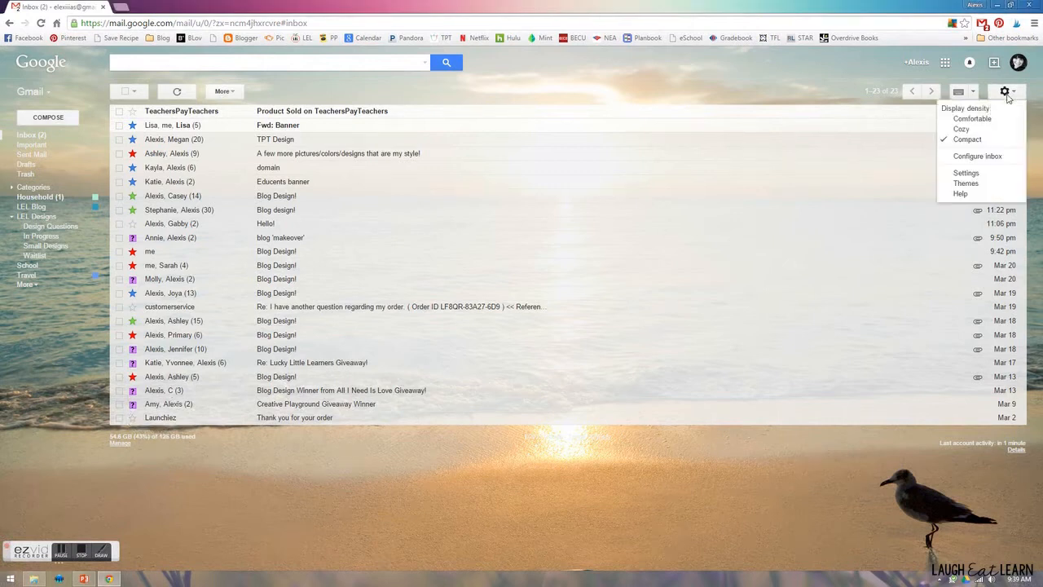
pyautogui.click(966, 174)
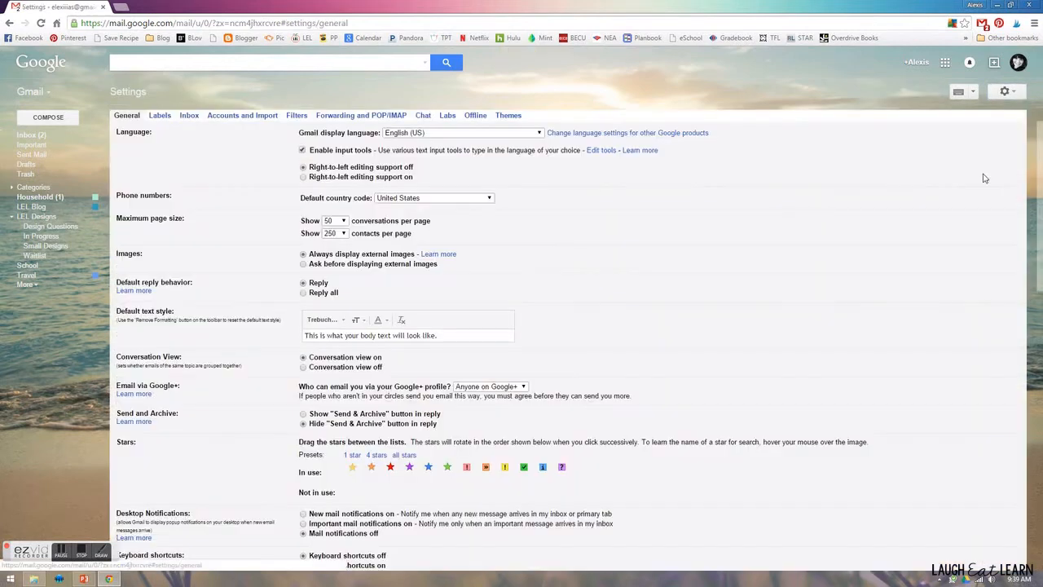
pyautogui.scroll(-2, 267, 204)
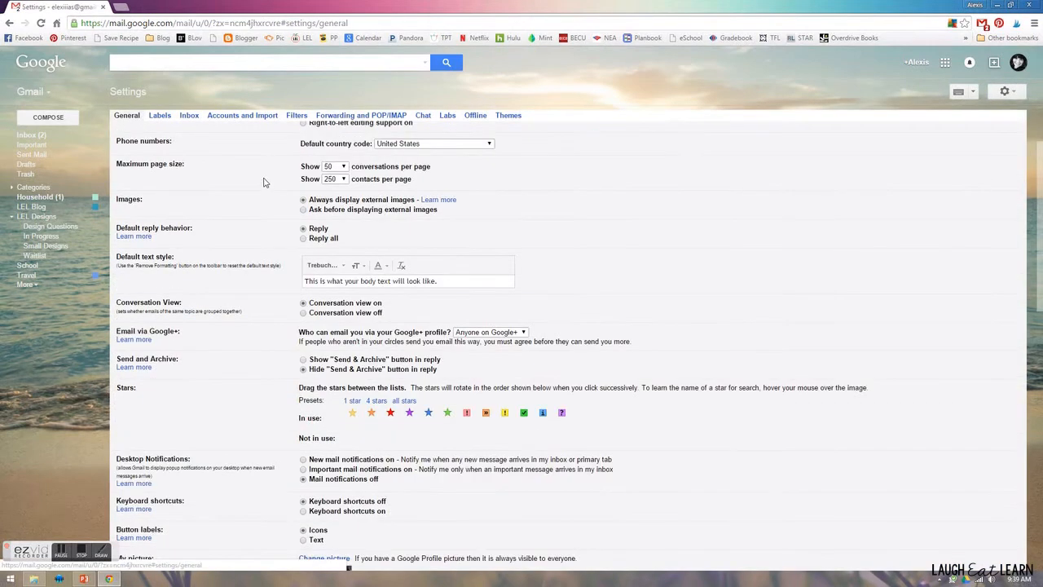
pyautogui.moveTo(122, 278); pyautogui.dragTo(155, 280)
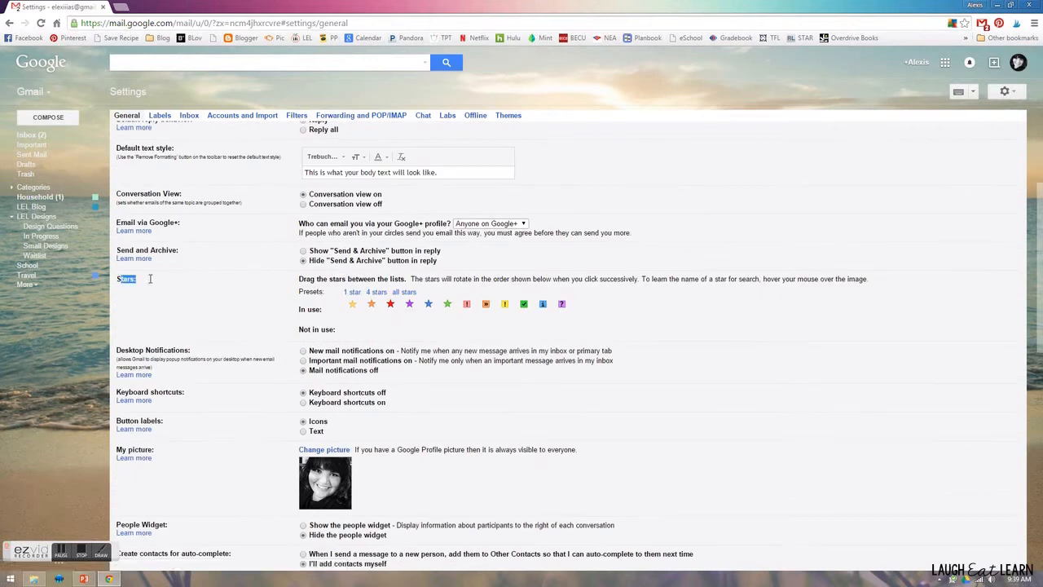
pyautogui.click(150, 283)
# Try taking the orange star out of use, and try the 4 stars preset with the green star added
pyautogui.moveTo(353, 306); pyautogui.dragTo(371, 329)
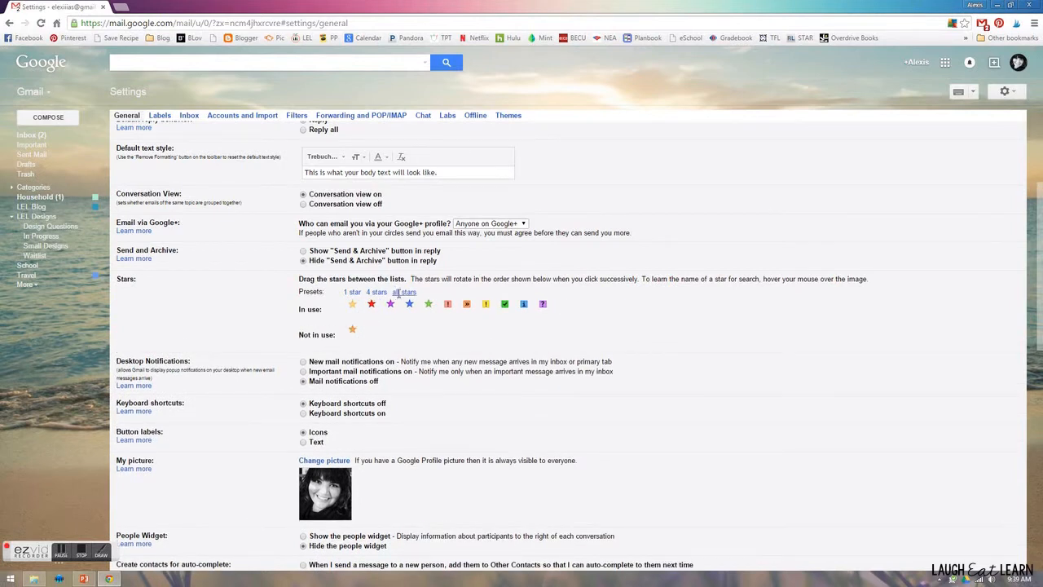
pyautogui.click(398, 294)
pyautogui.click(376, 294)
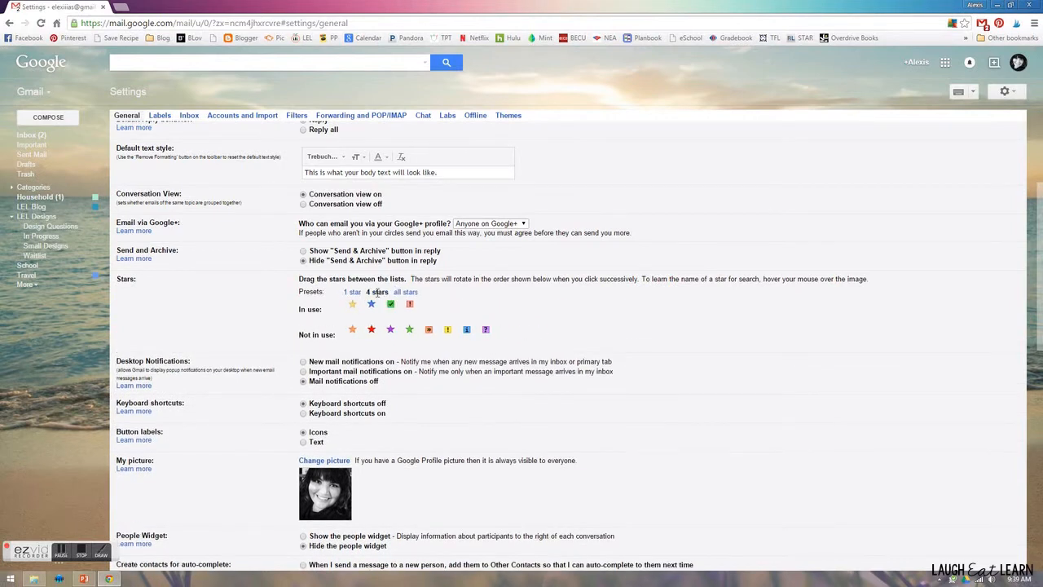
pyautogui.moveTo(409, 329); pyautogui.dragTo(429, 303)
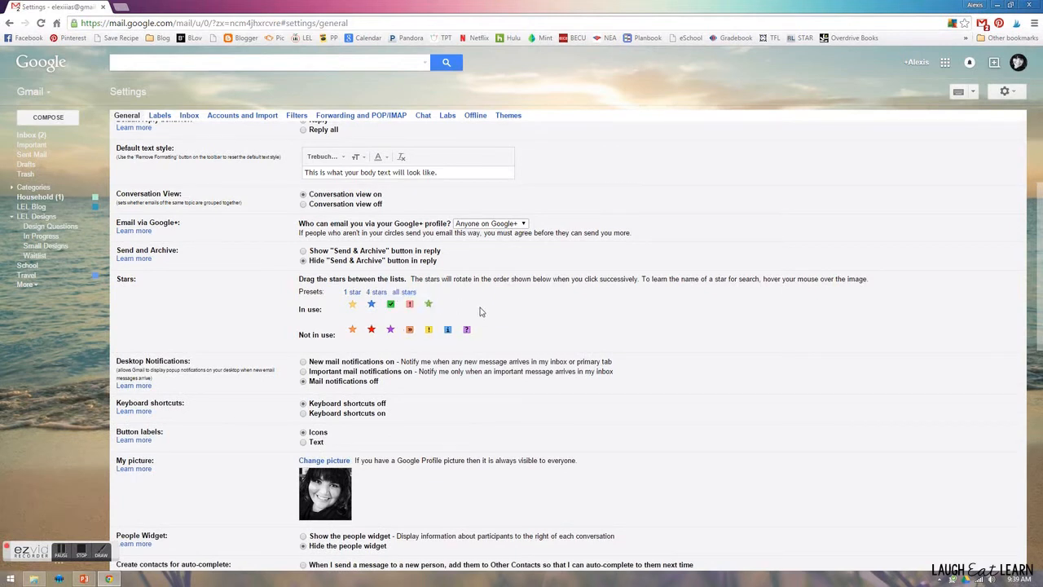
# Apply the all stars preset, look over the remaining general settings, and leave without saving
pyautogui.click(404, 291)
pyautogui.scroll(-5, 242, 250)
pyautogui.scroll(-2, 242, 242)
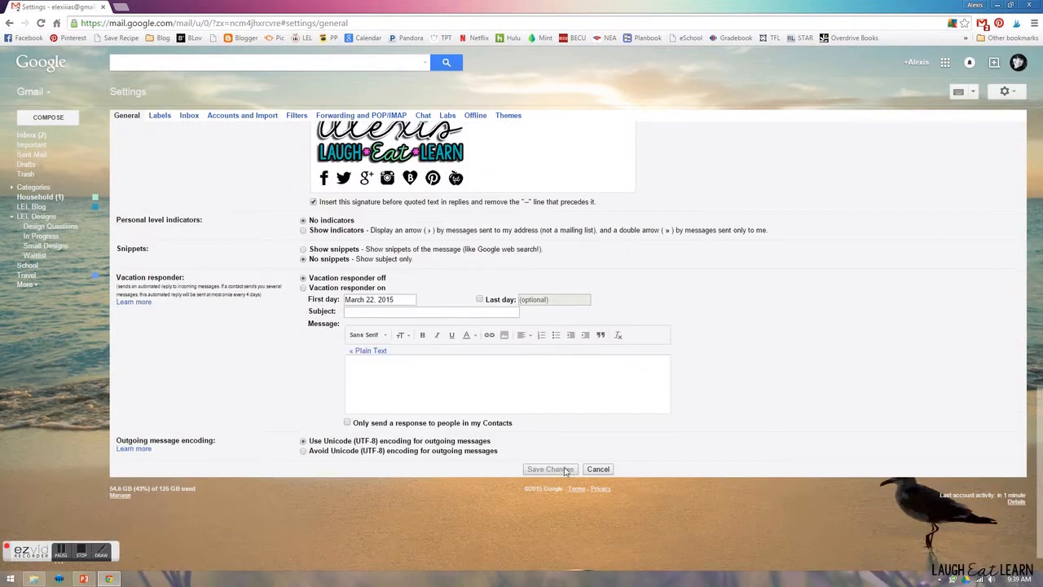
pyautogui.scroll(5, 441, 367)
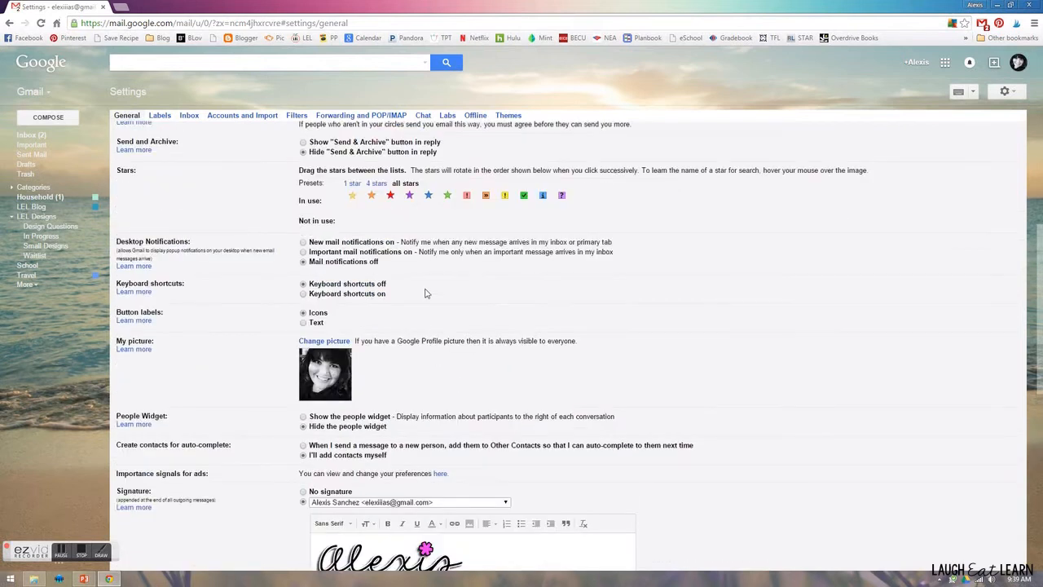
pyautogui.scroll(-5, 424, 293)
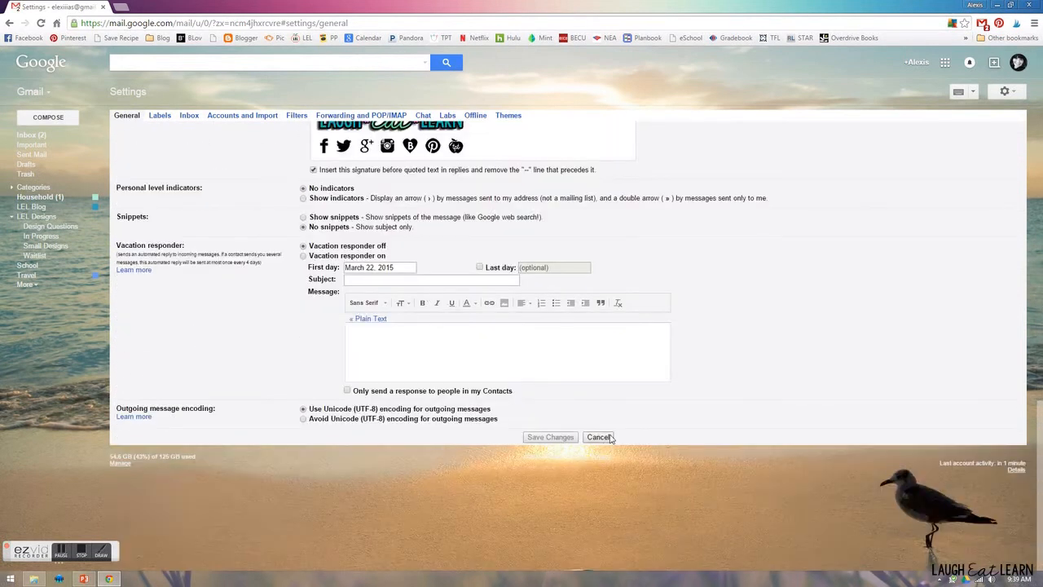
pyautogui.click(598, 436)
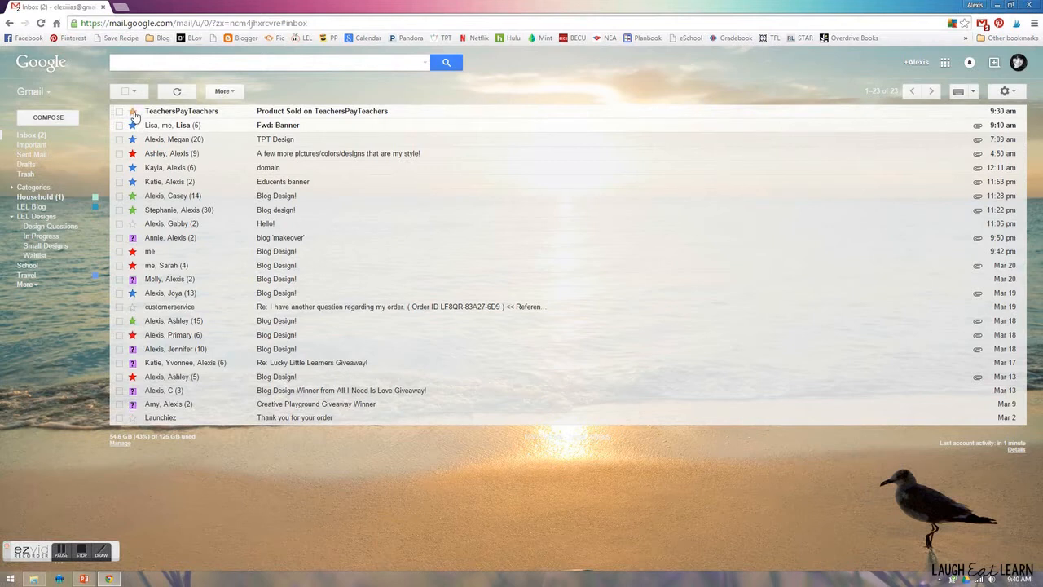
# Mark the "Hello!" conversation in the inbox with the purple question mark star
pyautogui.click(132, 225)
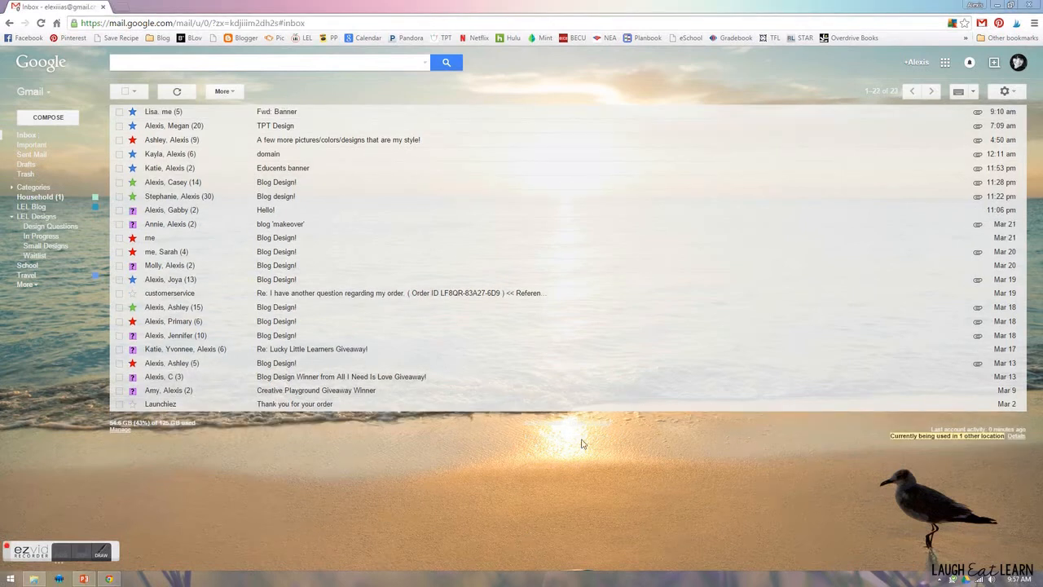
# Check the inbox type in the inbox settings, keep it on Default, and leave the settings without saving
pyautogui.click(1010, 93)
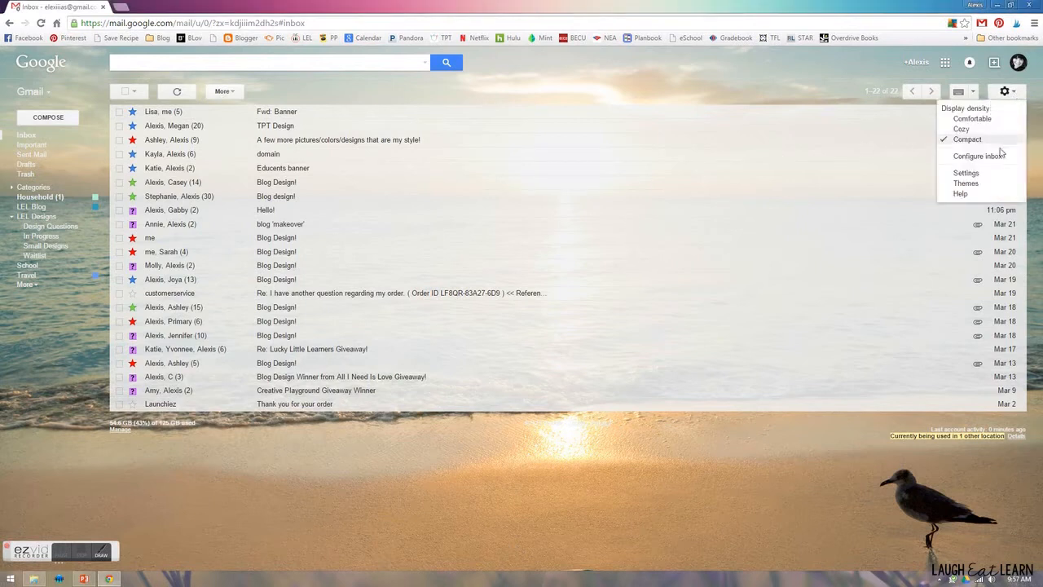
pyautogui.click(966, 173)
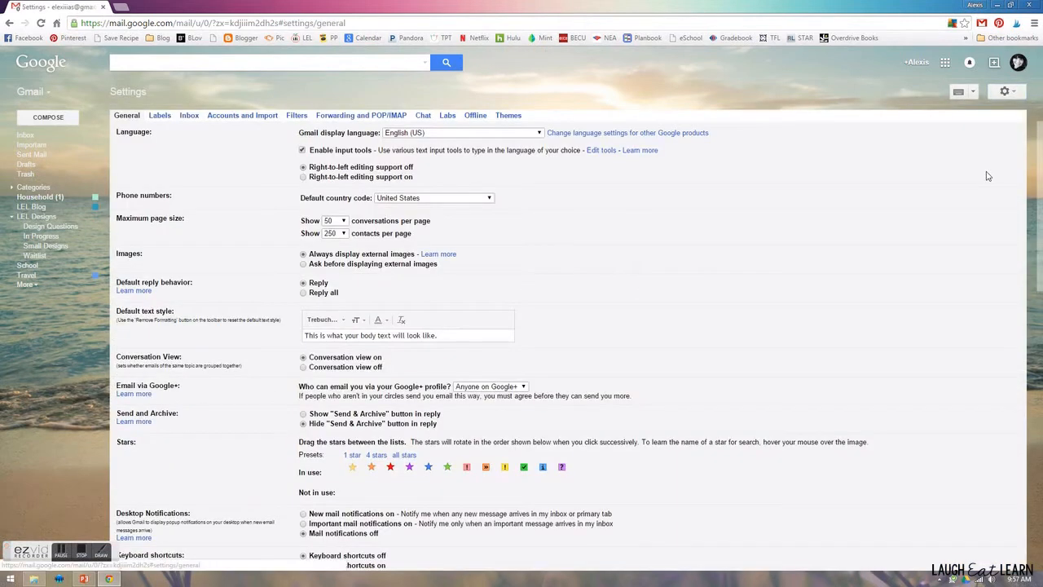
pyautogui.click(189, 116)
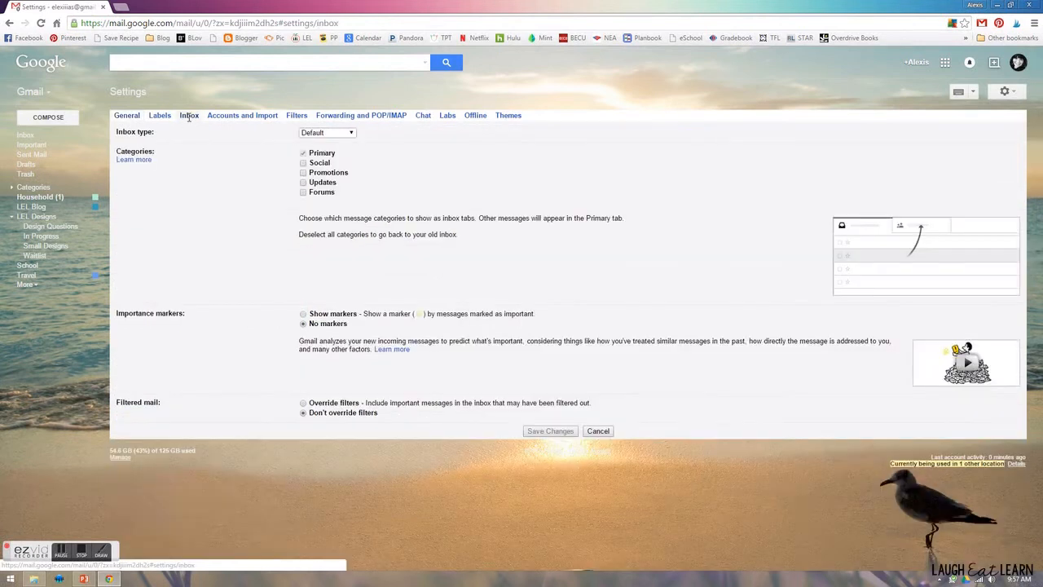
pyautogui.click(329, 134)
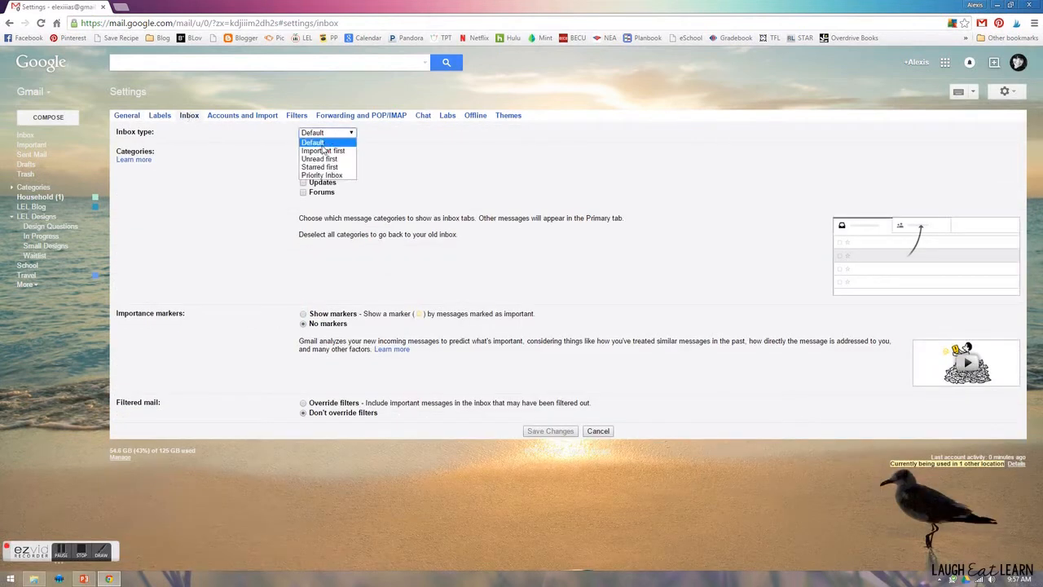
pyautogui.click(324, 146)
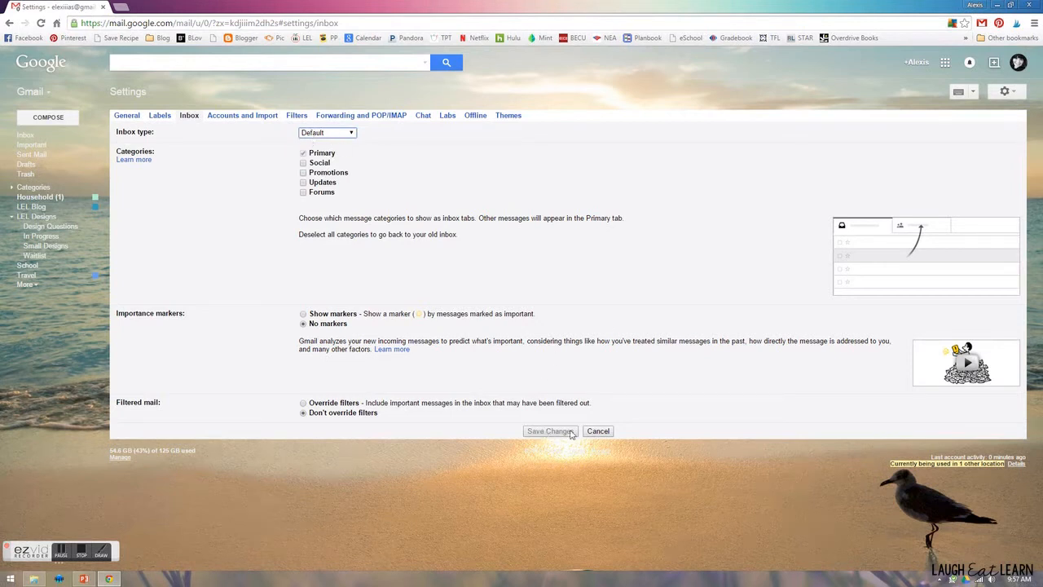
pyautogui.click(599, 431)
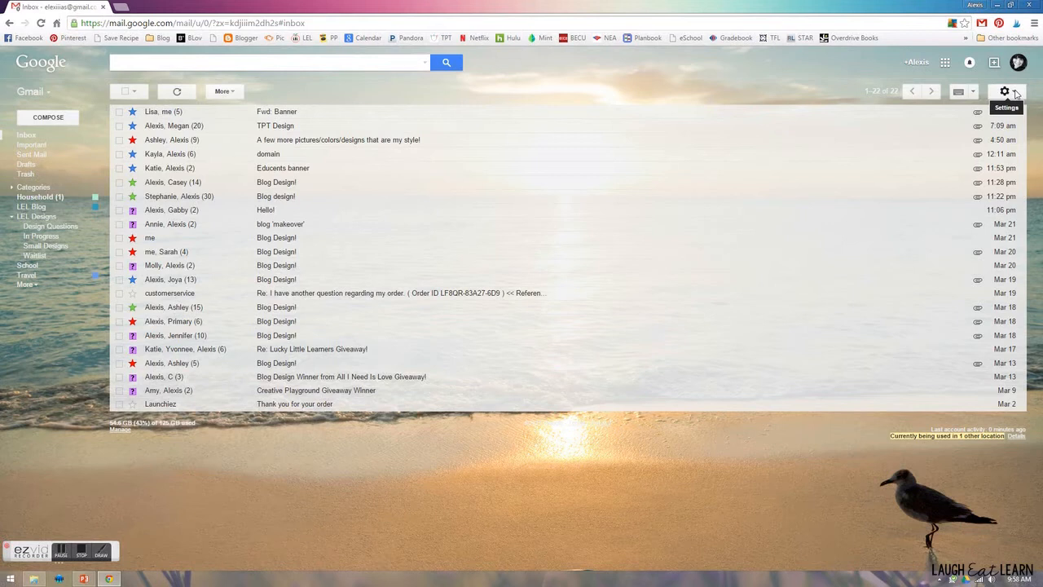
# Search the Labs settings for "mul", enable the Multiple Inboxes lab, and save the changes
pyautogui.click(1010, 92)
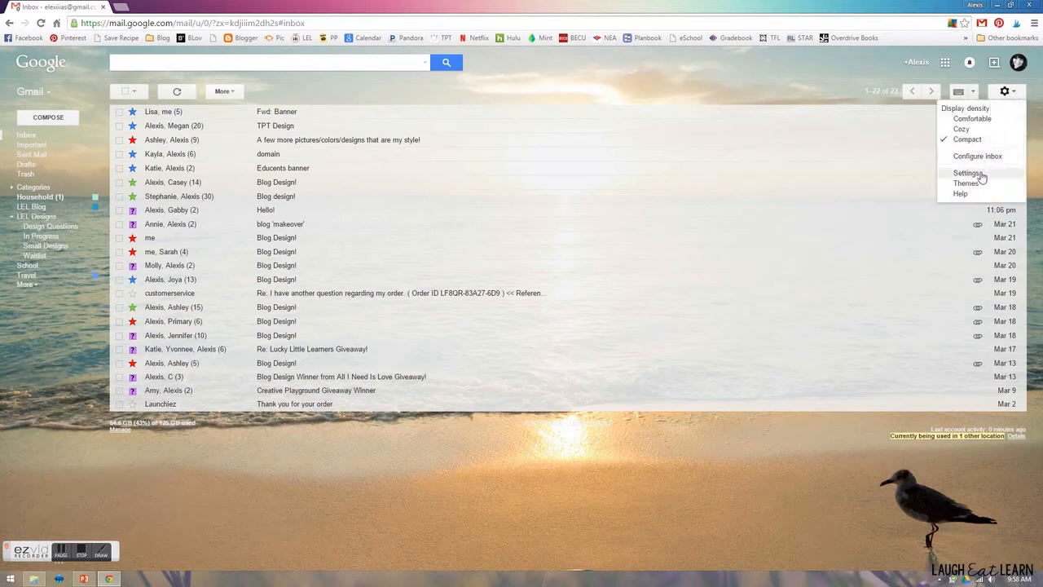
pyautogui.click(968, 173)
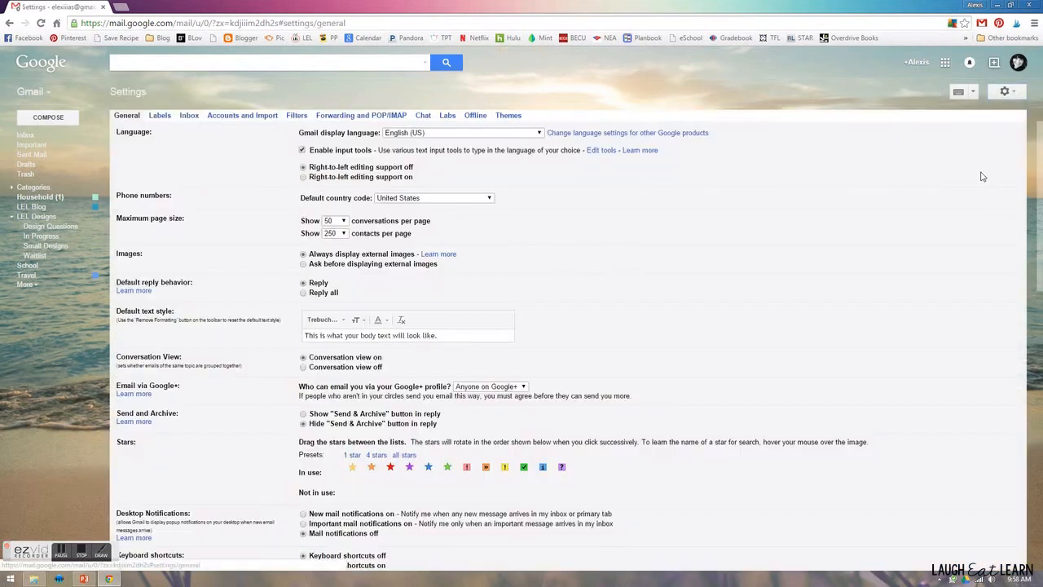
pyautogui.click(448, 116)
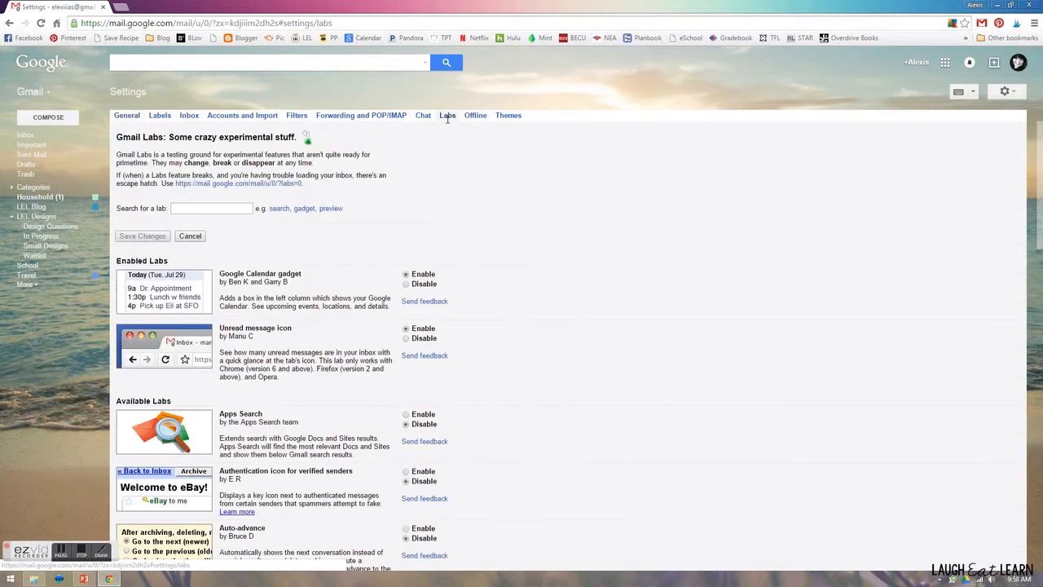
pyautogui.click(208, 208)
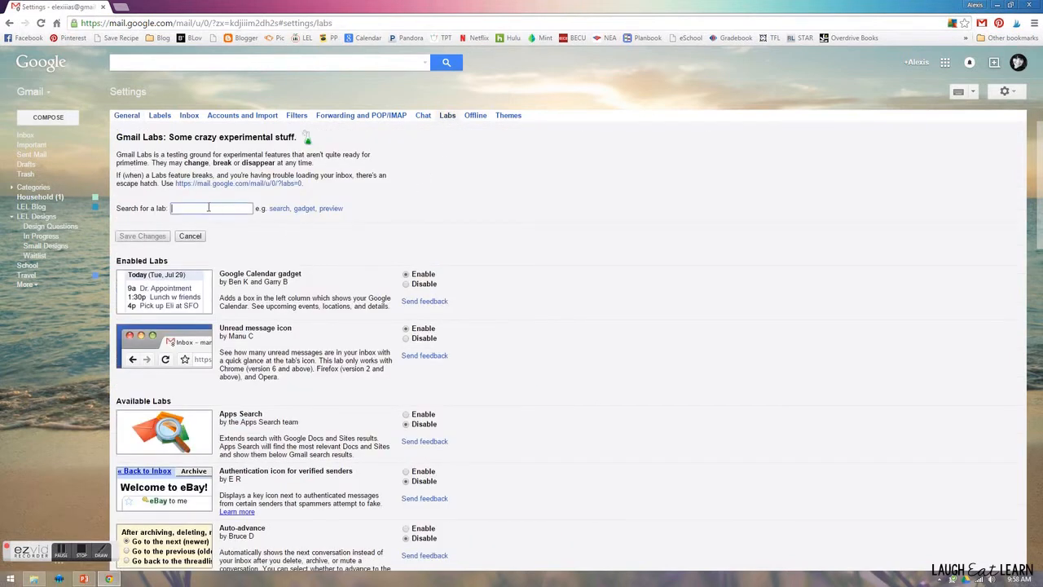
pyautogui.write('mul')
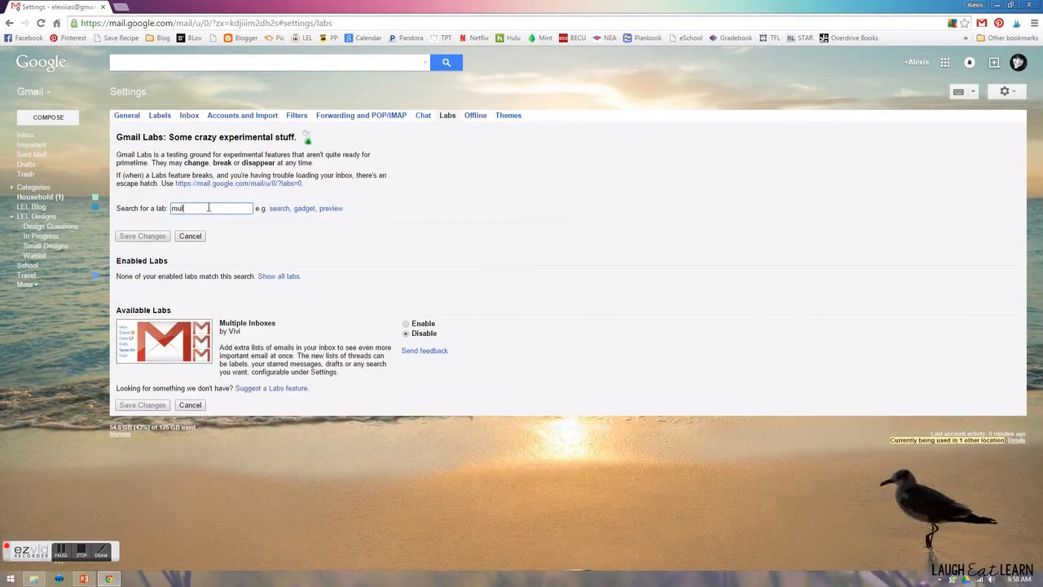
pyautogui.click(405, 325)
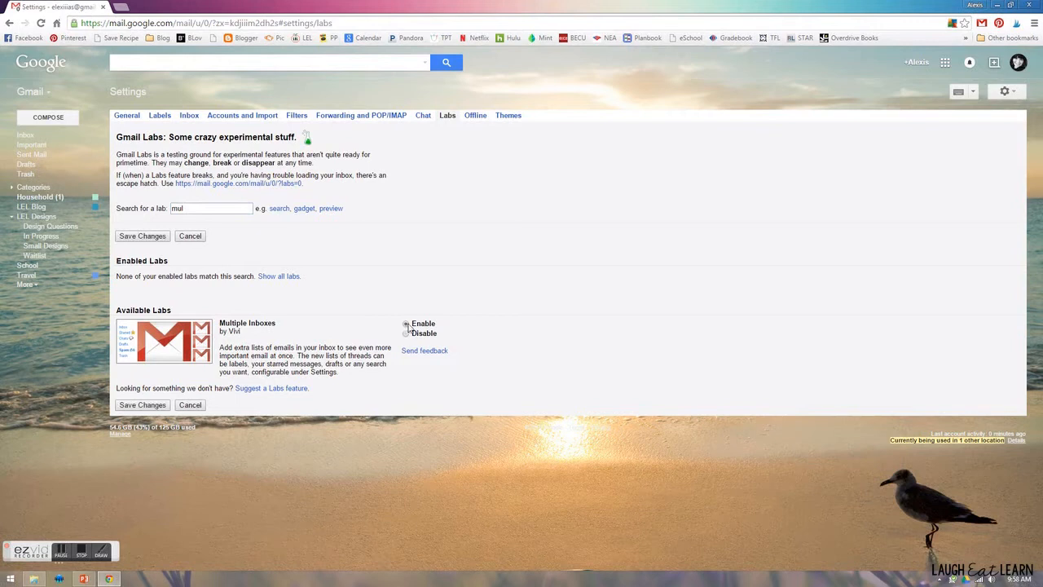
pyautogui.click(141, 406)
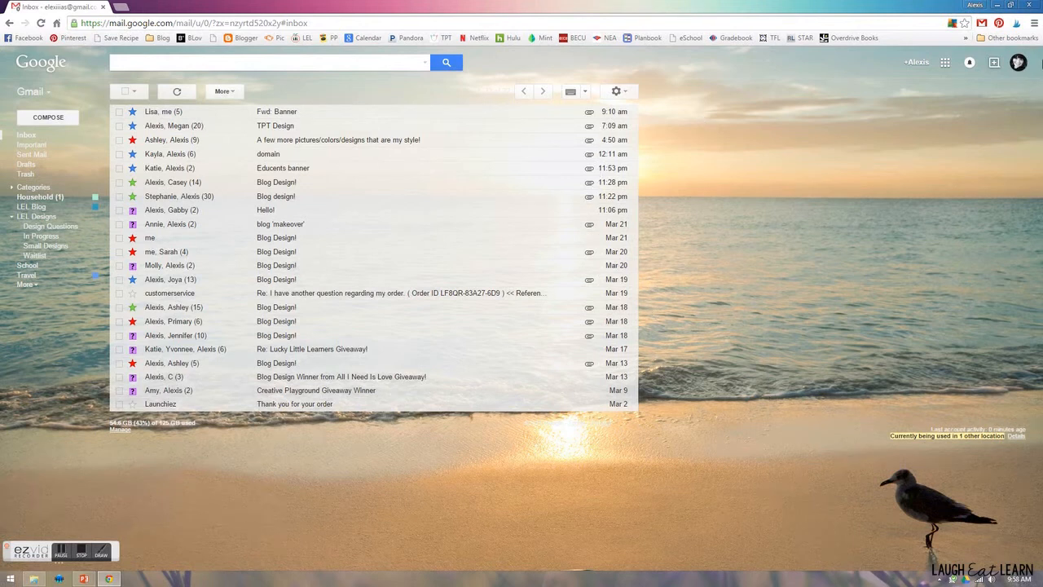
# Open the Multiple inboxes section of the mail settings
pyautogui.click(626, 95)
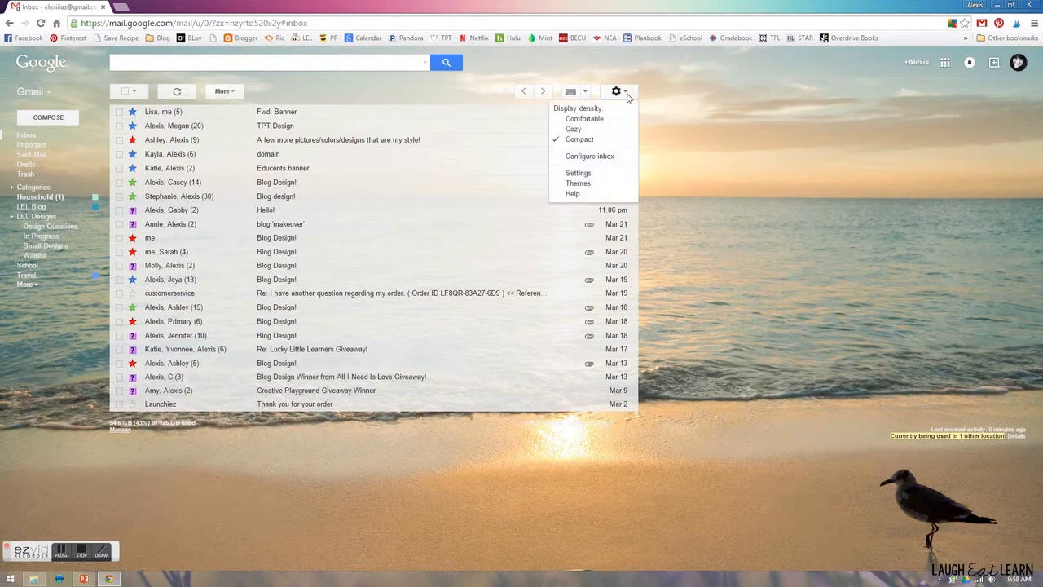
pyautogui.click(597, 175)
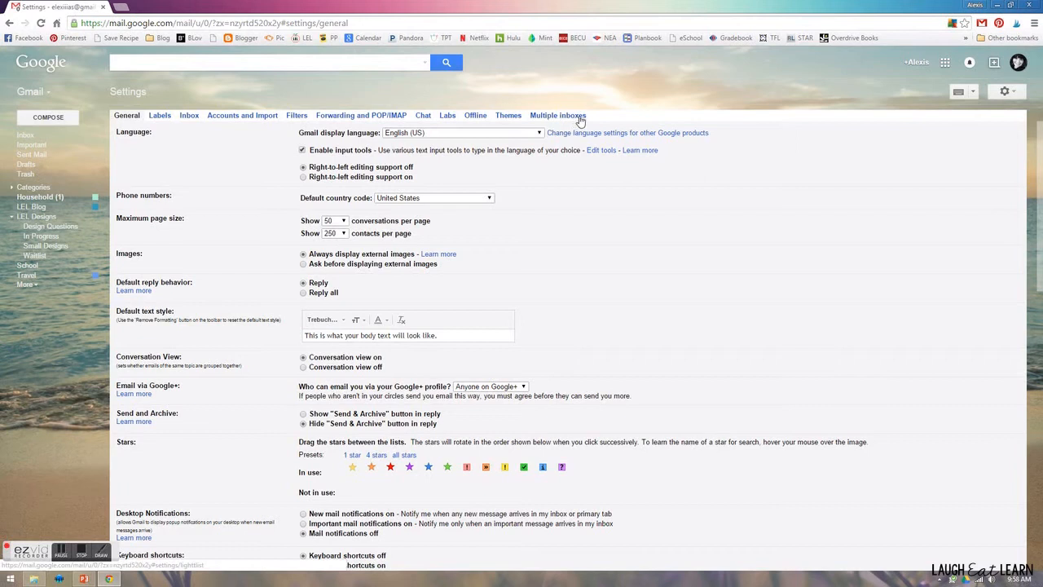
pyautogui.click(580, 118)
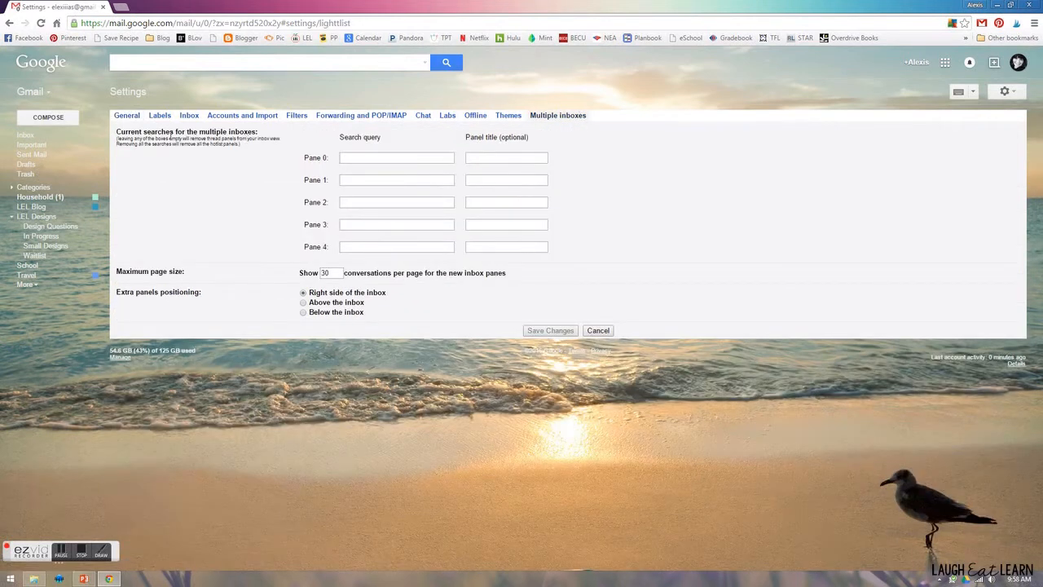
pyautogui.click(409, 159)
pyautogui.click(406, 177)
pyautogui.click(397, 202)
pyautogui.click(391, 225)
pyautogui.click(387, 248)
# Fill the search queries of panes 0 to 3 with the prefix "has:"
pyautogui.click(435, 157)
pyautogui.write('has:')
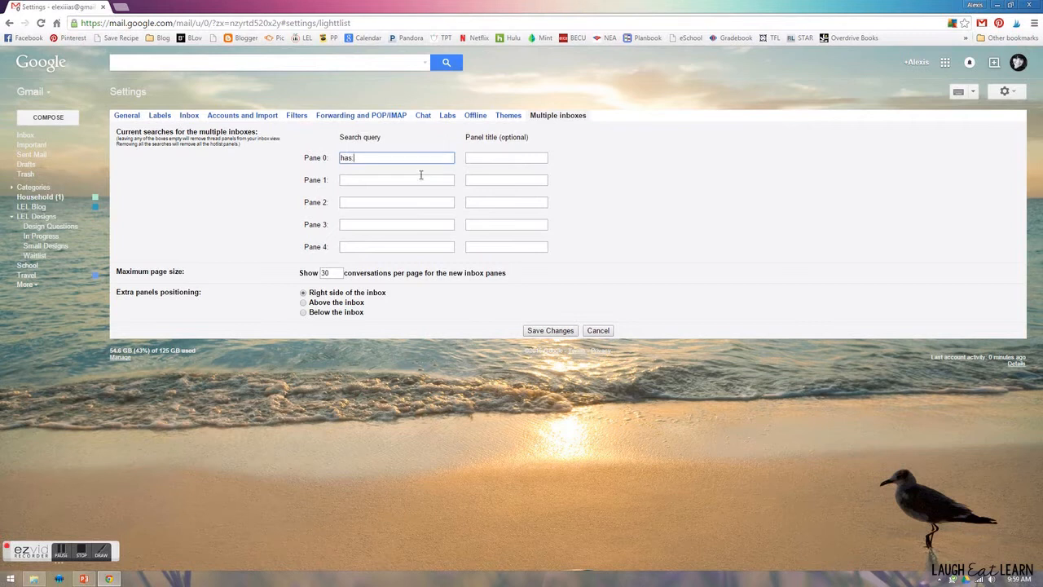
pyautogui.click(420, 179)
pyautogui.write('has:')
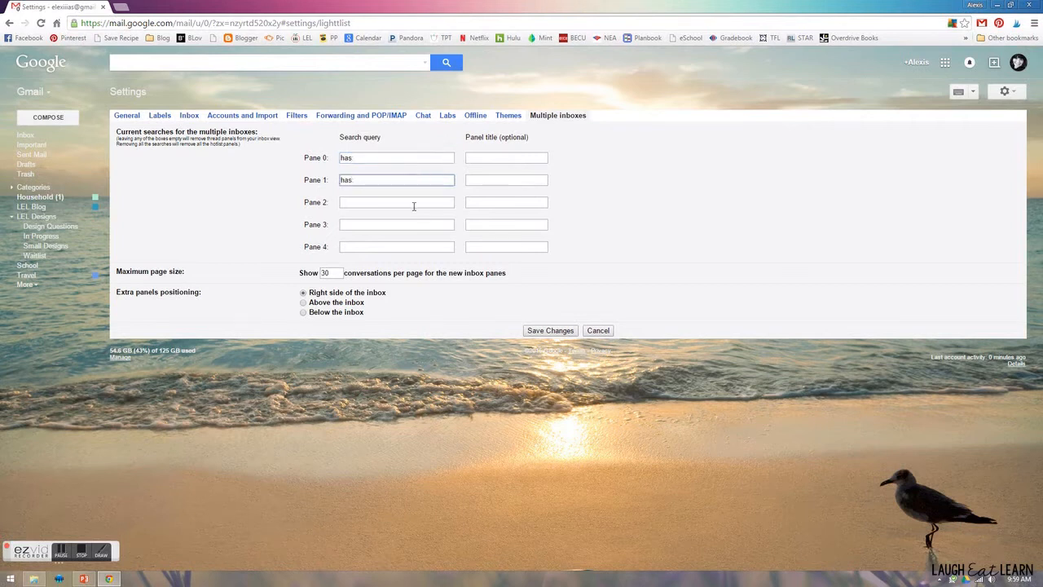
pyautogui.hotkey('ctrl', 'a')
pyautogui.hotkey('ctrl', 'c')
pyautogui.click(372, 201)
pyautogui.hotkey('ctrl', 'v')
pyautogui.click(366, 225)
pyautogui.hotkey('ctrl', 'v')
pyautogui.click(366, 245)
# Complete pane 0's search query as "has:green-star" and title the panel "Designs in Progress"
pyautogui.click(388, 156)
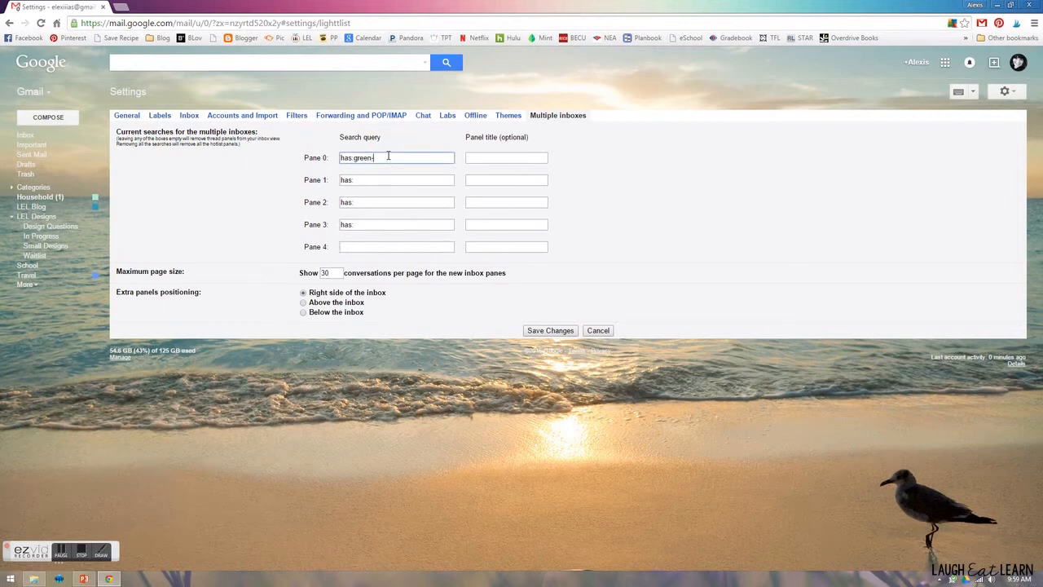
pyautogui.press('Tab')
pyautogui.write('Designs in Progress')
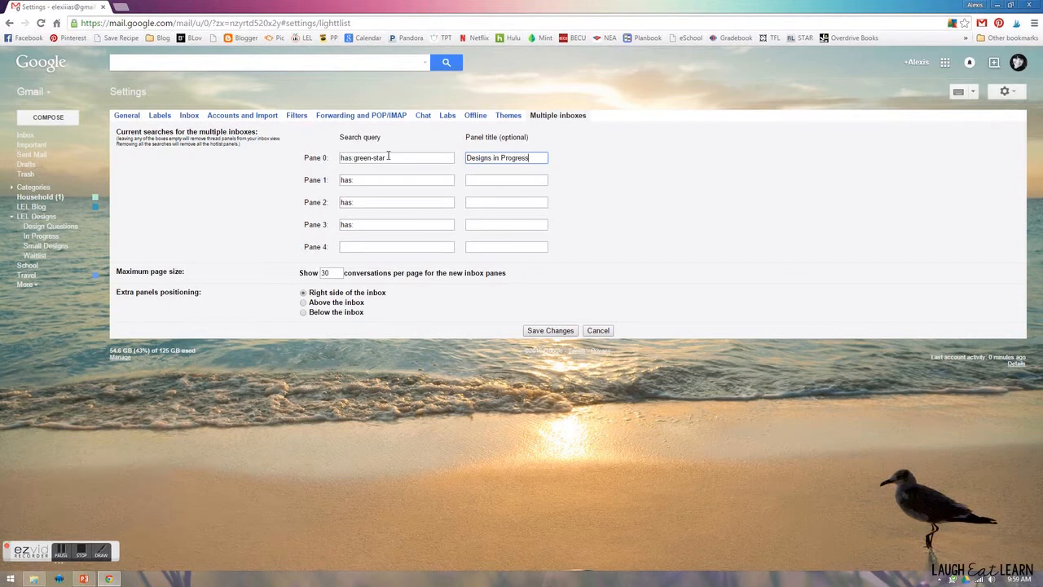
# Complete pane 1's search query as "has:blue-star" and title its panel "Small Designs"
pyautogui.click(412, 180)
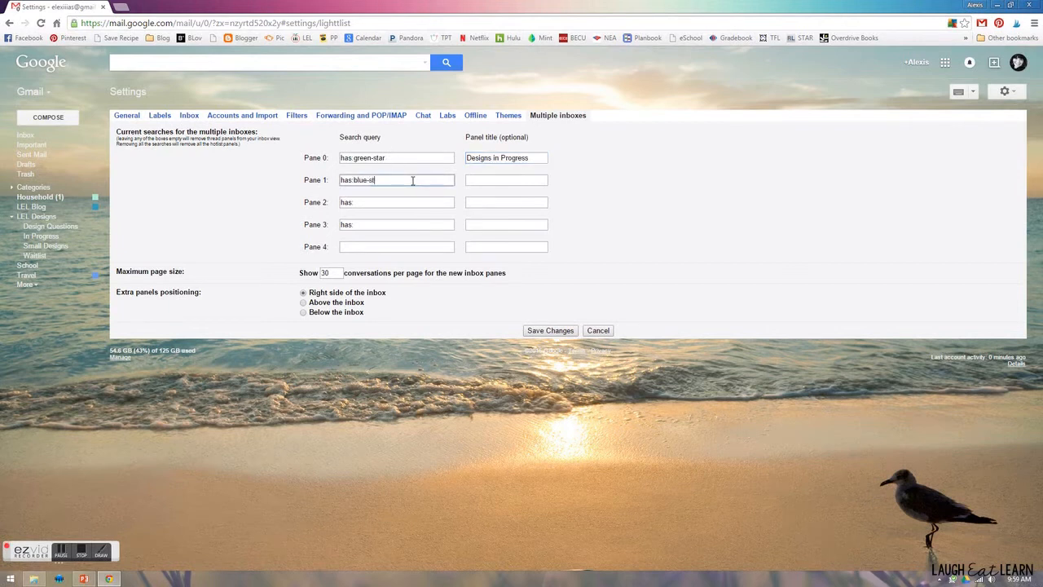
pyautogui.press('Tab')
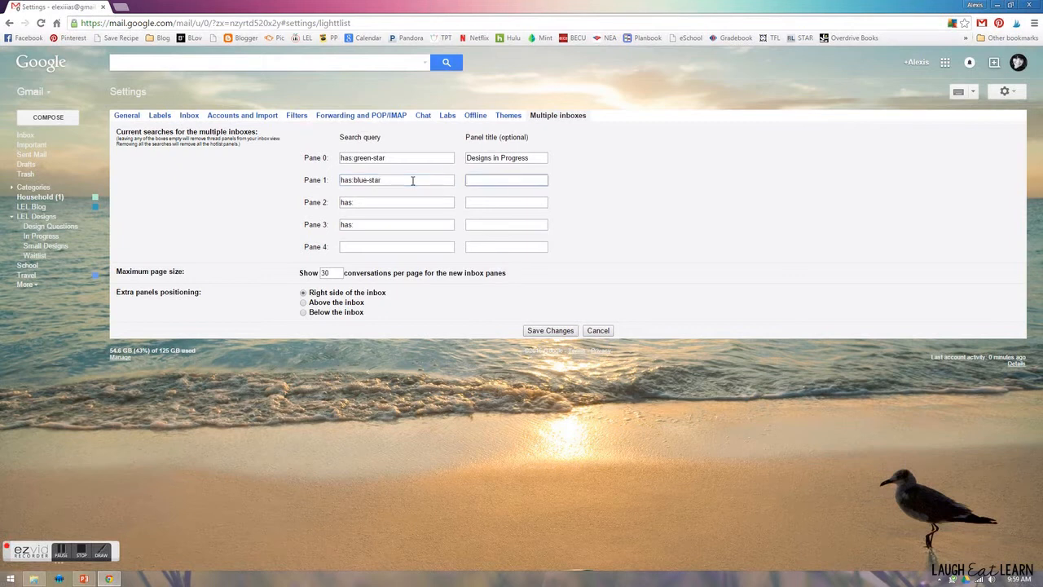
pyautogui.write('Small Designs')
# Complete pane 2's search query as "has:red-star" and title its panel "Design Waitlist"
pyautogui.click(401, 202)
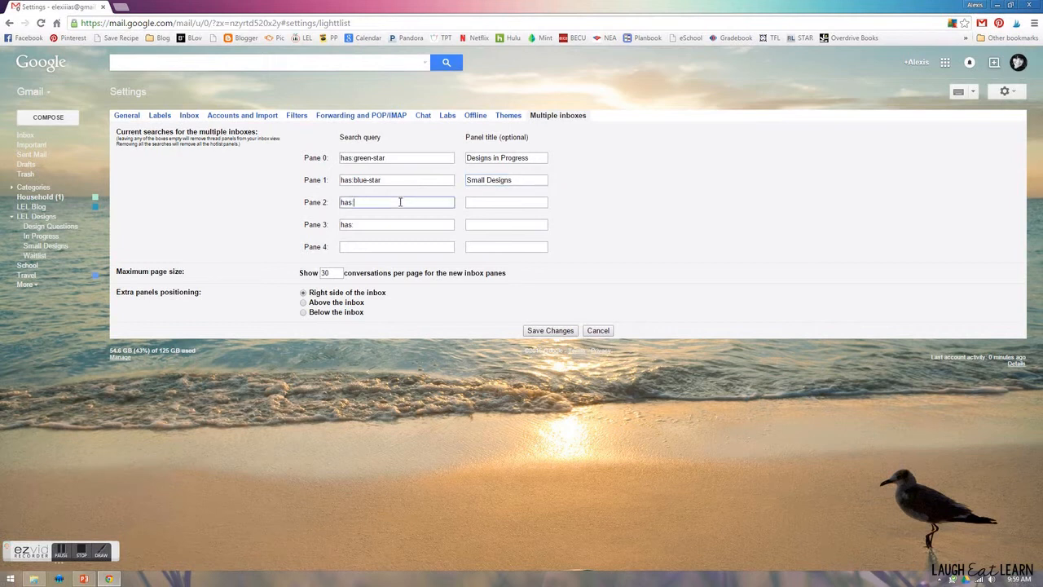
pyautogui.write(':red-star')
pyautogui.press('Tab')
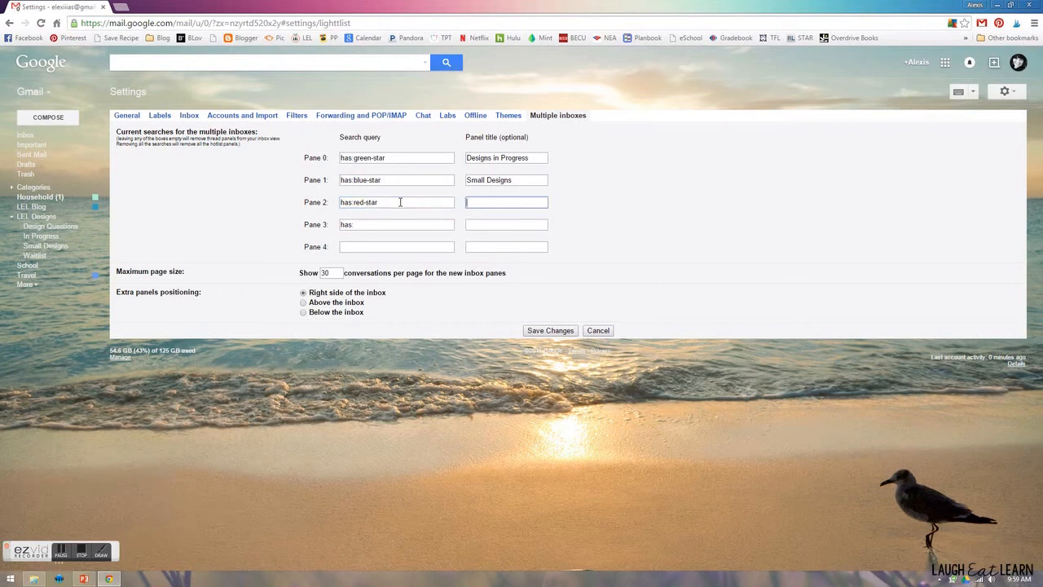
pyautogui.write('Design Waitlist')
# Complete pane 3's search query as "has:purple-question" and title its panel "Design Questions"
pyautogui.click(397, 225)
pyautogui.write('purple-question')
pyautogui.press('Tab')
pyautogui.write('Design Qua')
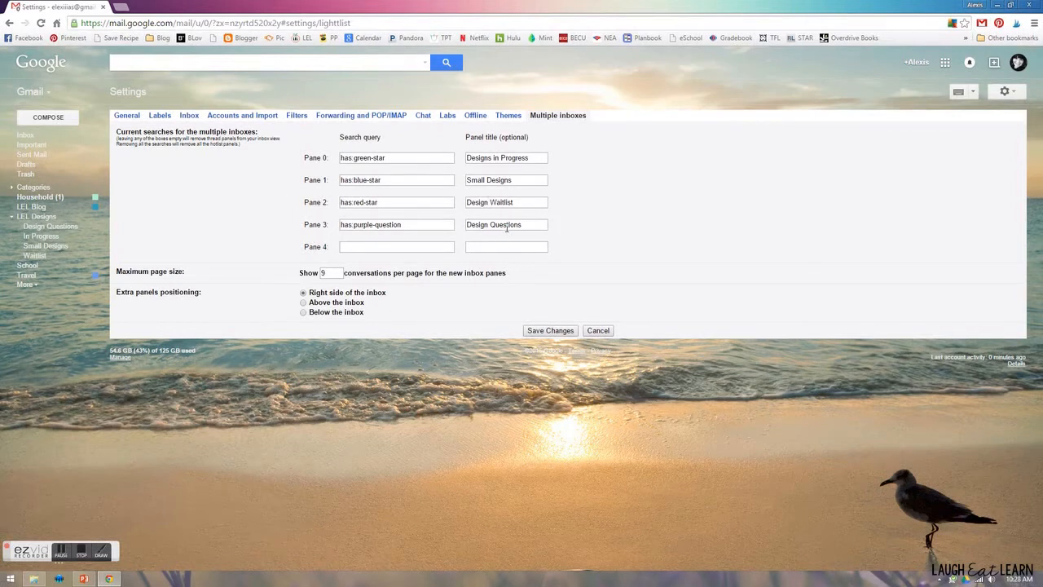
# Set the maximum page size of the new inbox panes to 30 conversations per page
pyautogui.click(440, 247)
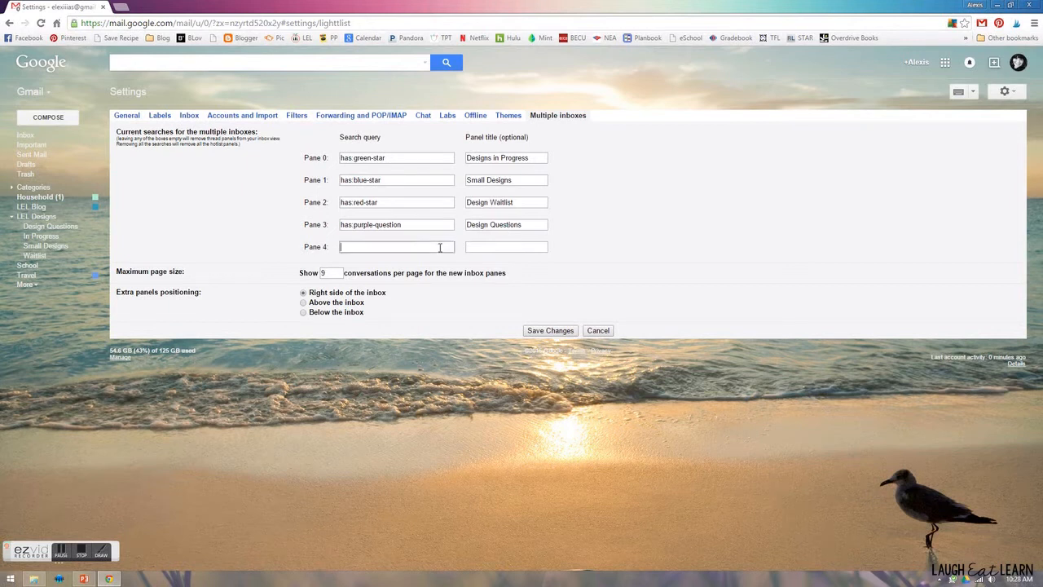
pyautogui.click(331, 274)
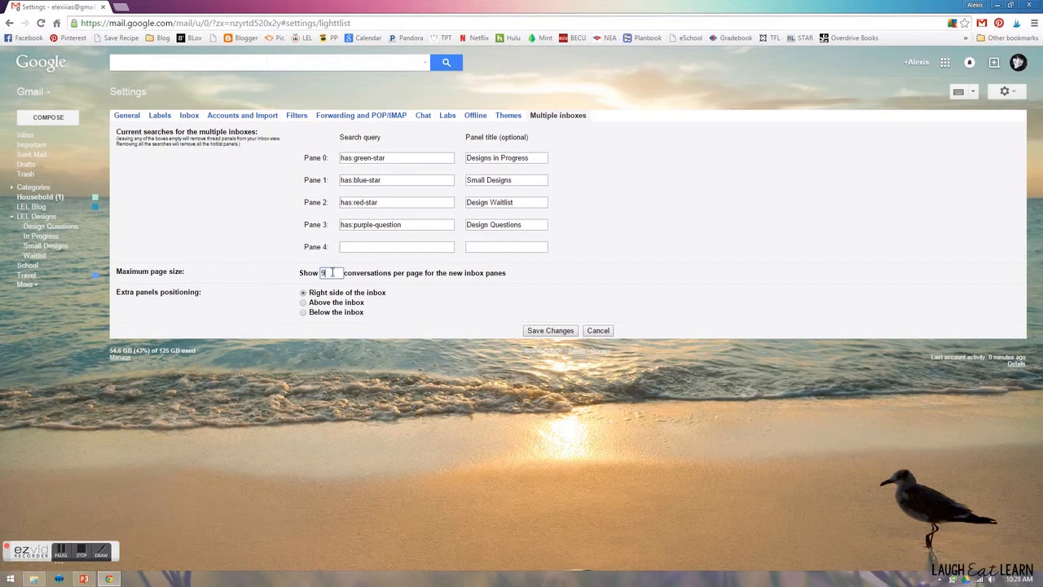
pyautogui.moveTo(338, 273); pyautogui.dragTo(332, 273)
pyautogui.moveTo(327, 273); pyautogui.dragTo(299, 271)
pyautogui.write('30')
pyautogui.click(332, 271)
# Position the extra panels above the inbox, save the changes, and look over the resulting inbox layout
pyautogui.click(329, 305)
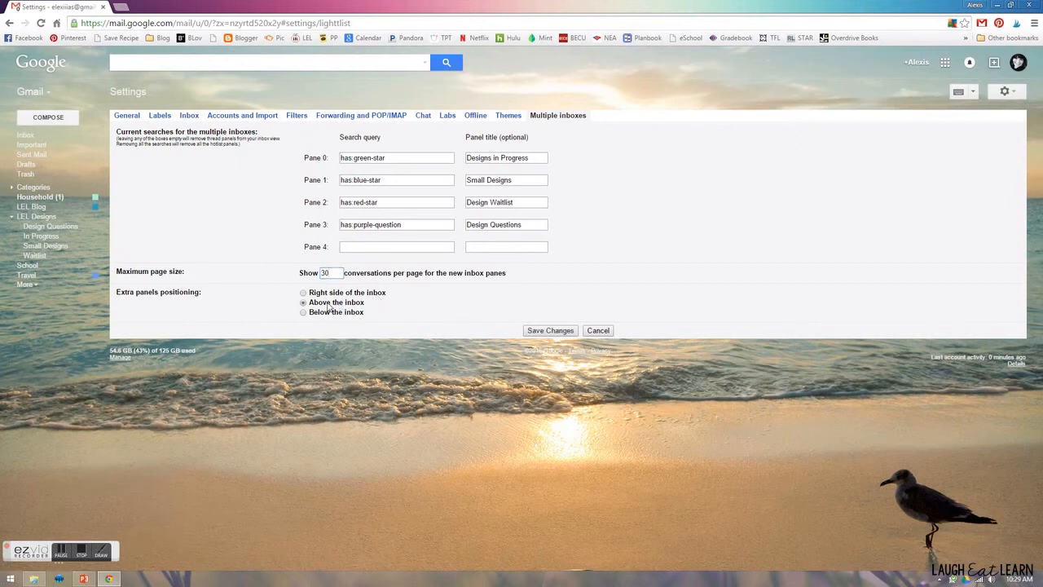
pyautogui.click(537, 335)
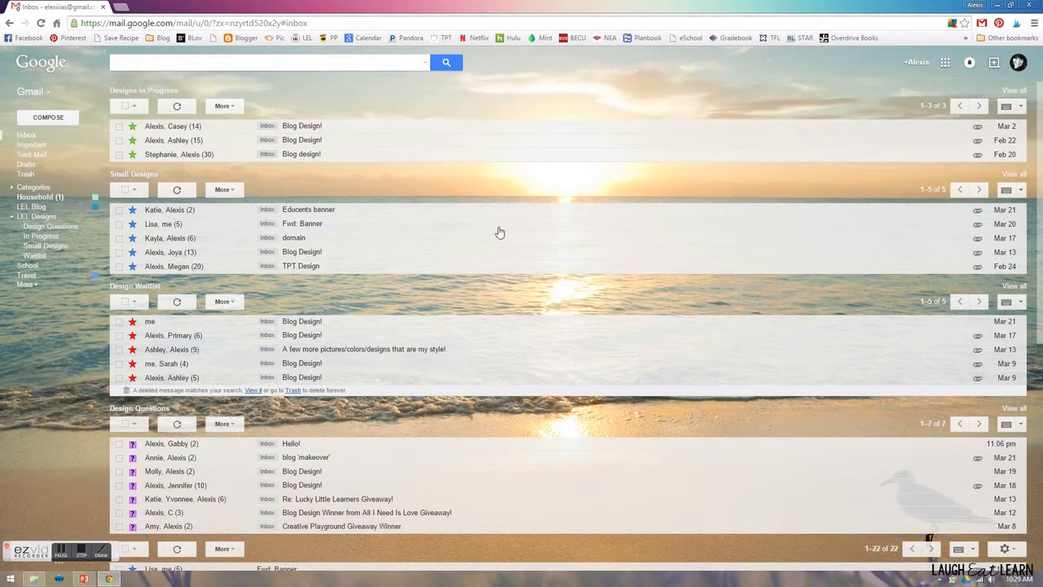
pyautogui.scroll(-5, 879, 187)
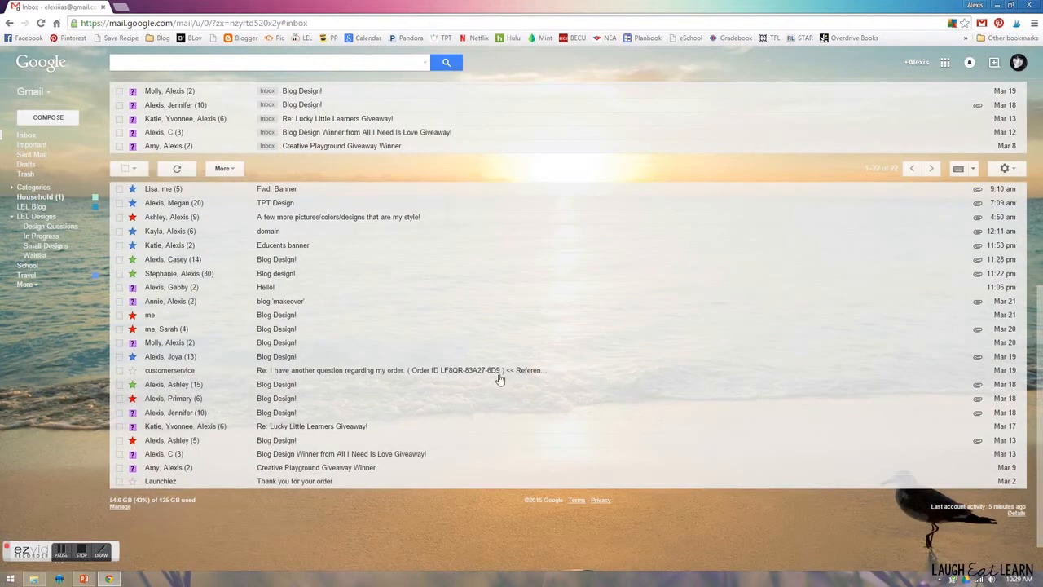
# Reopen the Multiple inboxes settings, position the extra panels on the right side of the inbox, and save the changes
pyautogui.click(1011, 172)
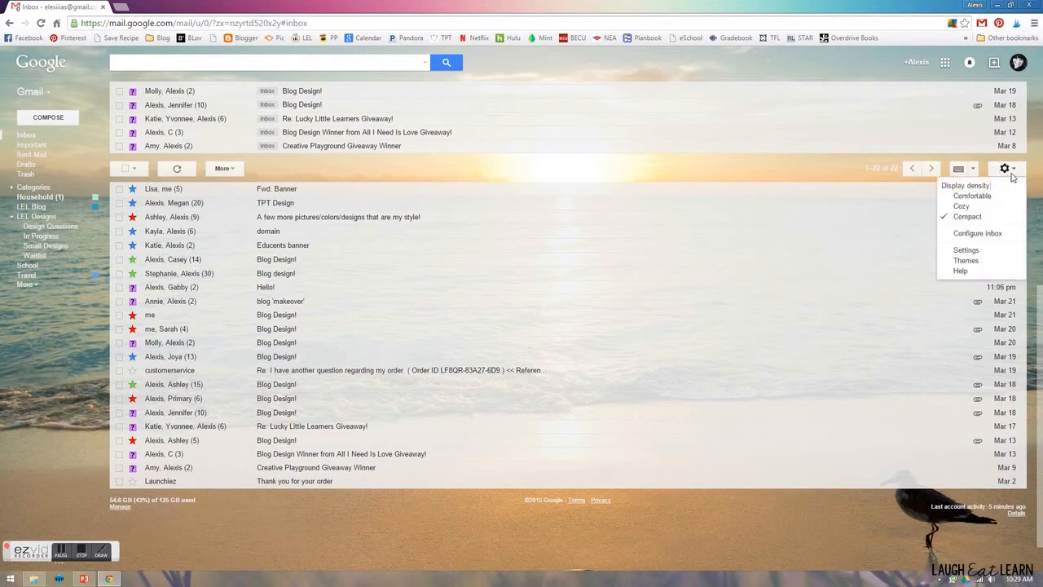
pyautogui.click(981, 252)
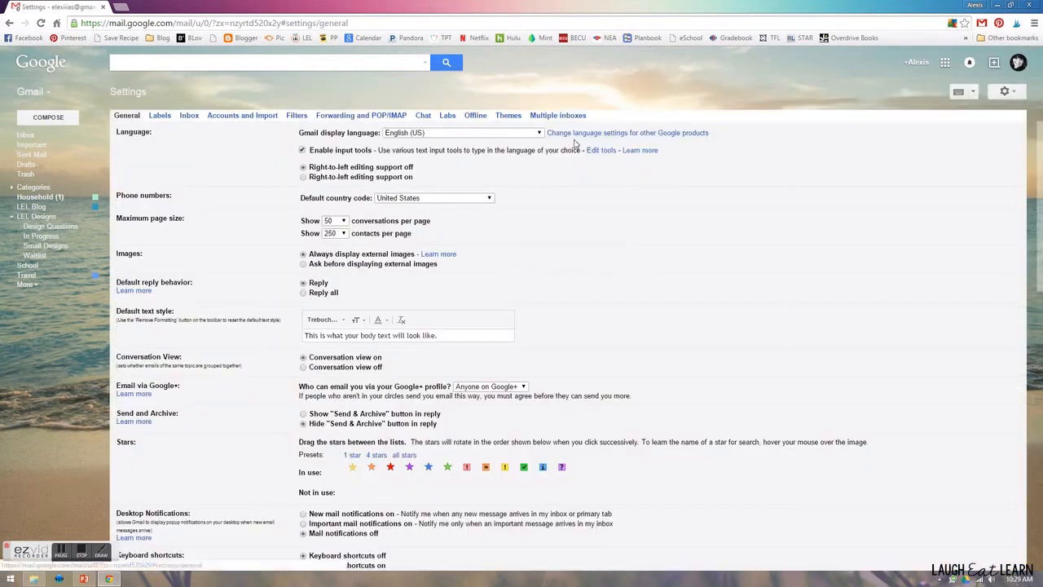
pyautogui.click(562, 117)
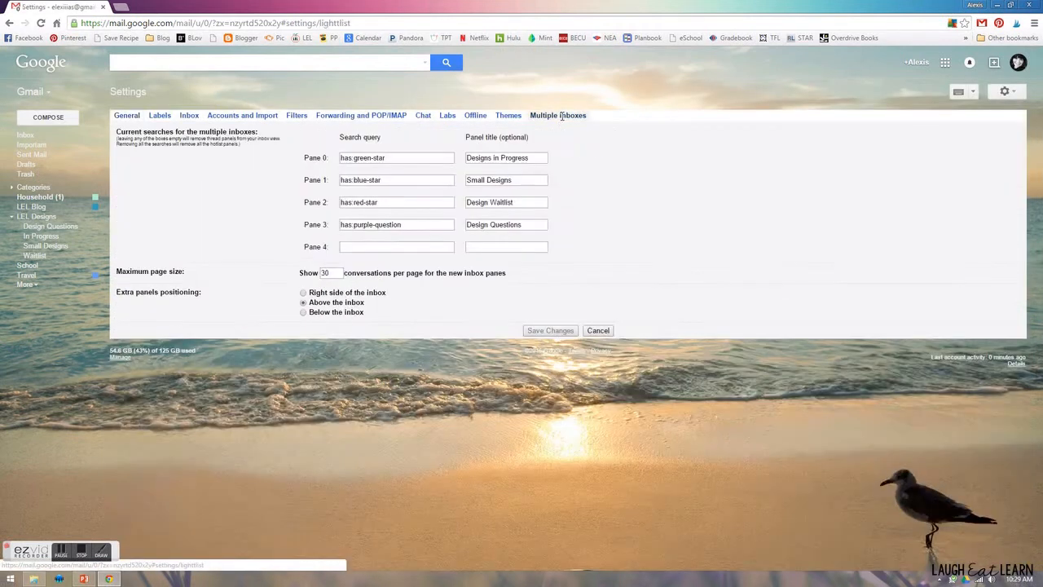
pyautogui.click(310, 295)
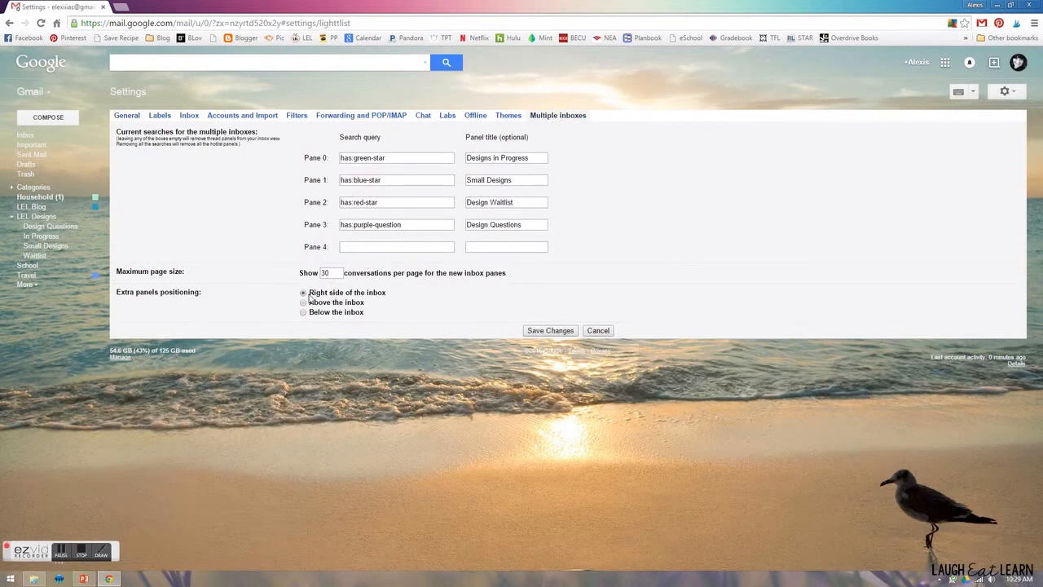
pyautogui.click(544, 334)
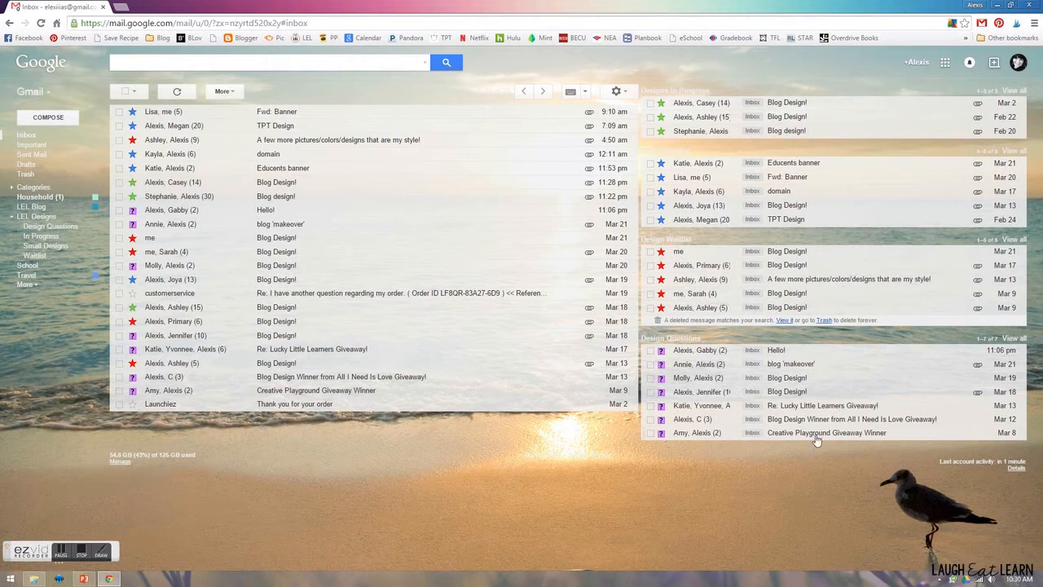
pyautogui.click(88, 555)
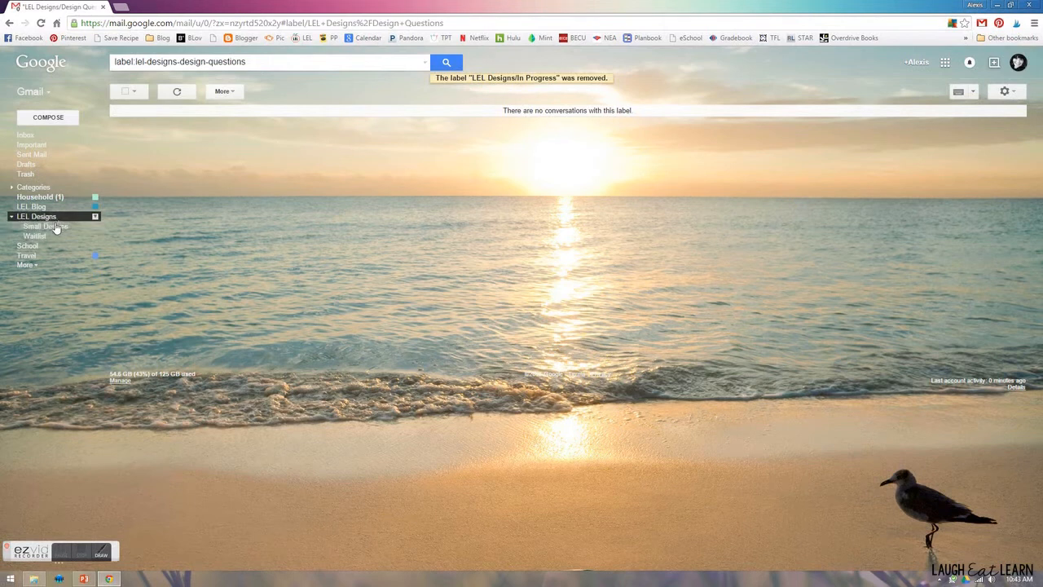
# Create a new label named "Design Waitlist" nested under LEL Designs, and check the sublabel list
pyautogui.click(27, 269)
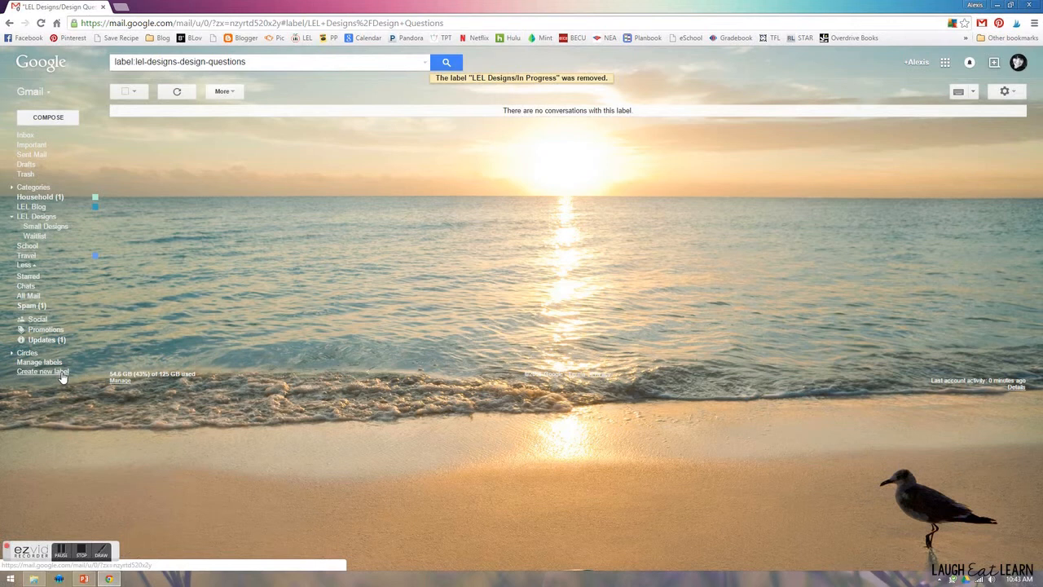
pyautogui.click(62, 373)
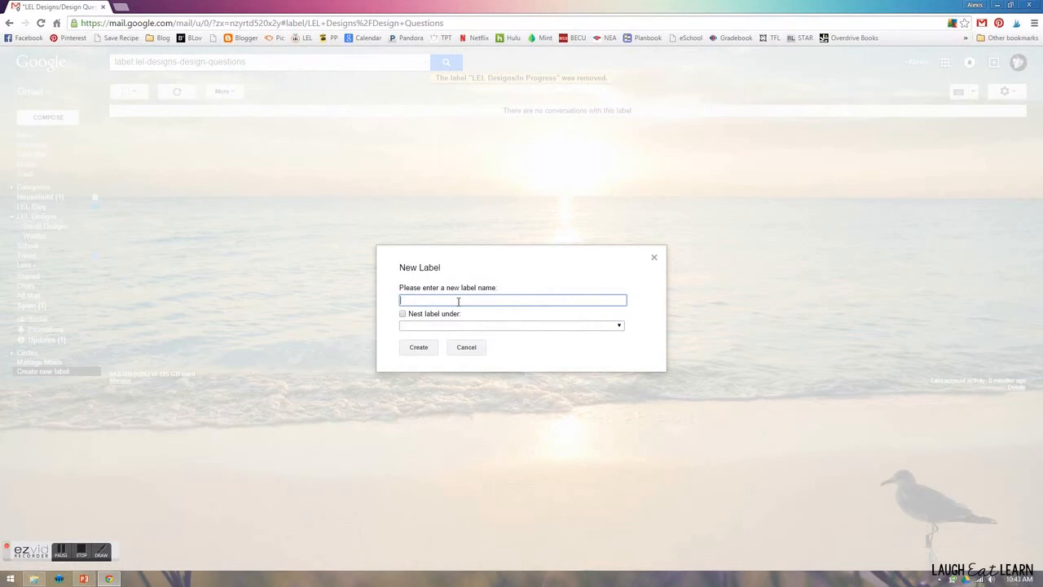
pyautogui.write('Design Waitlis')
pyautogui.click(403, 315)
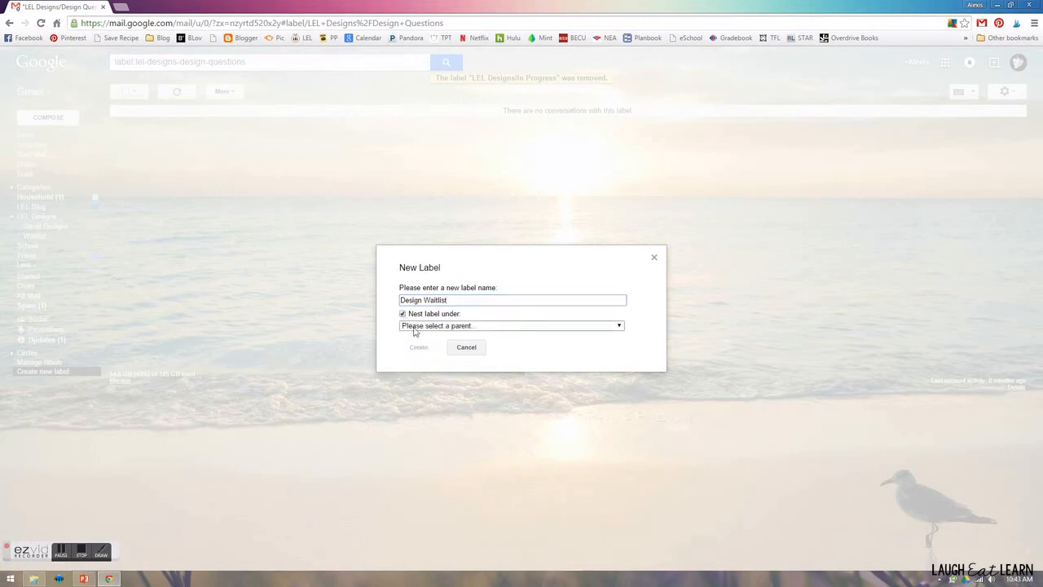
pyautogui.click(414, 327)
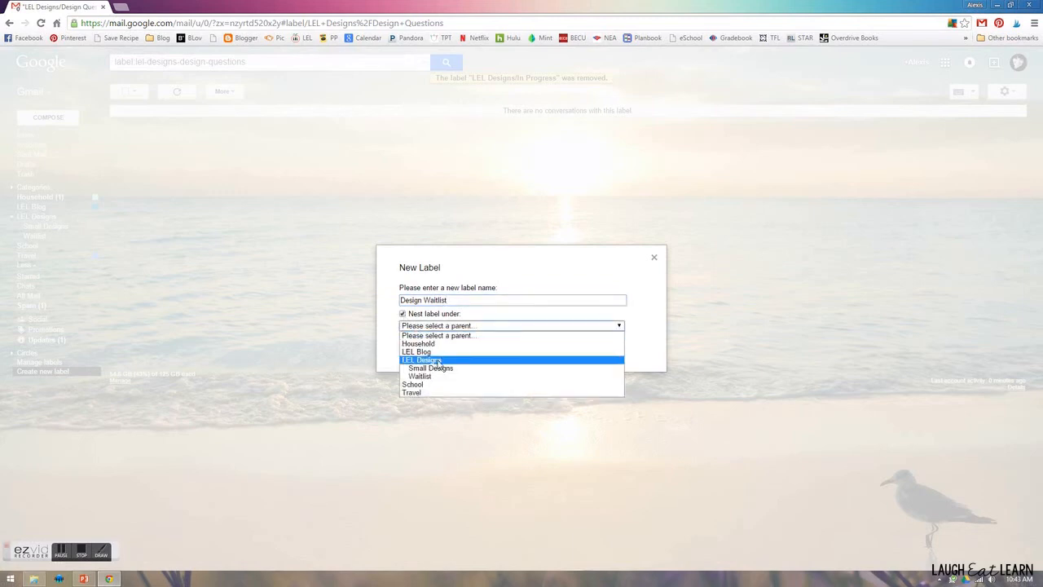
pyautogui.click(428, 363)
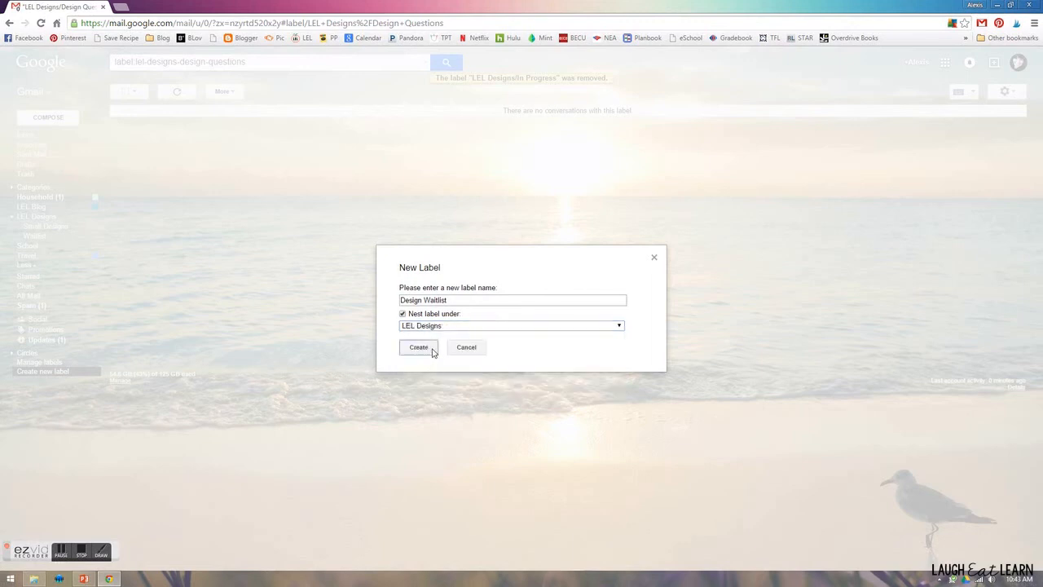
pyautogui.click(432, 349)
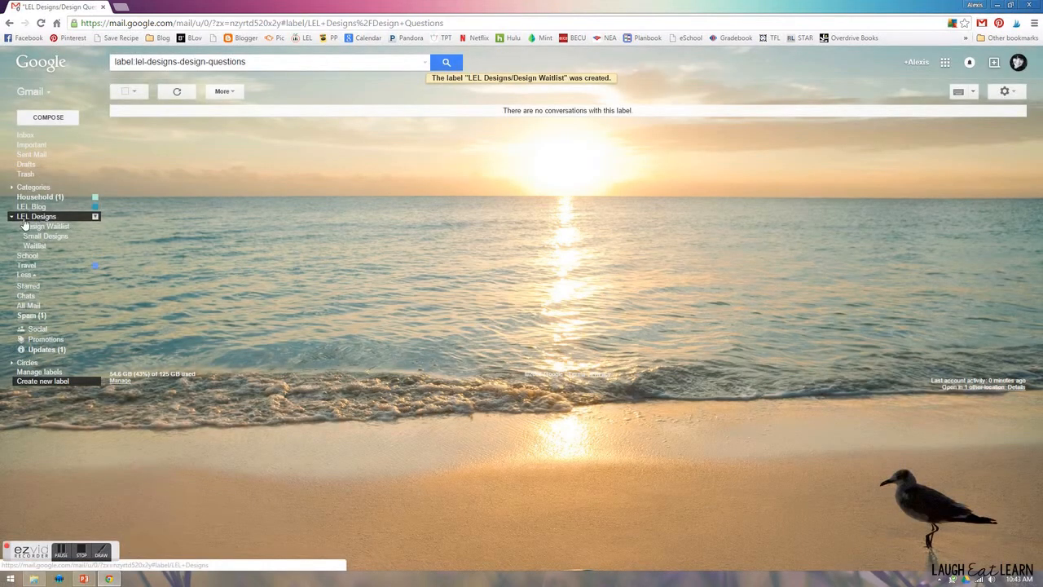
pyautogui.click(10, 218)
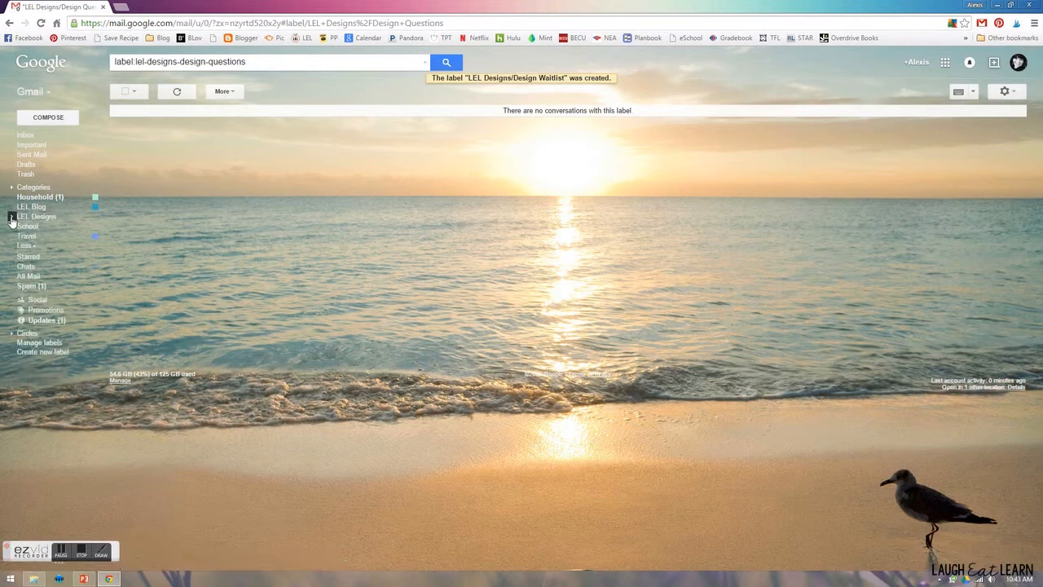
pyautogui.click(11, 217)
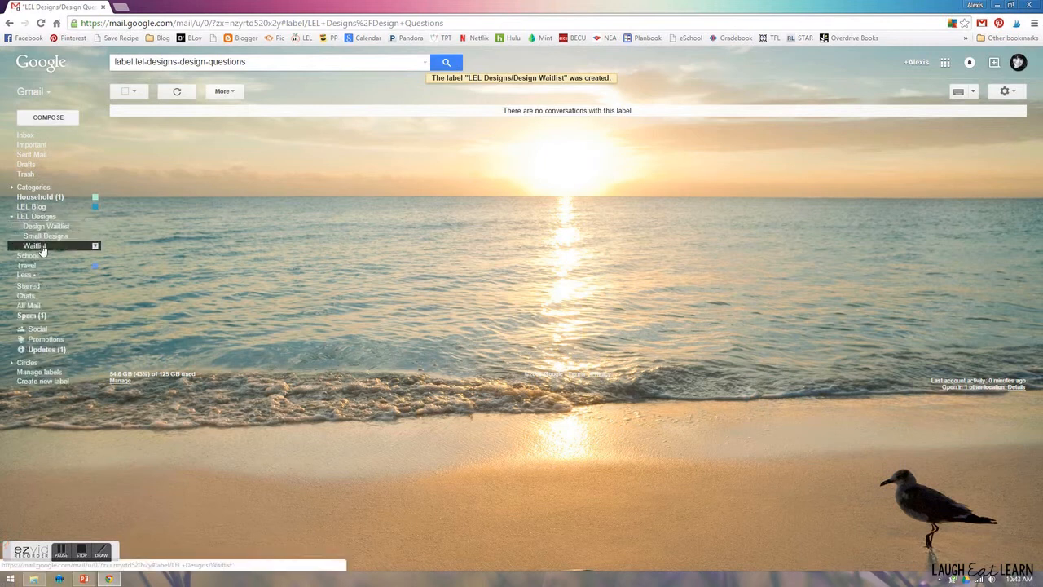
# Create a new label named "Designs in Progress" nested under LEL Designs
pyautogui.click(53, 382)
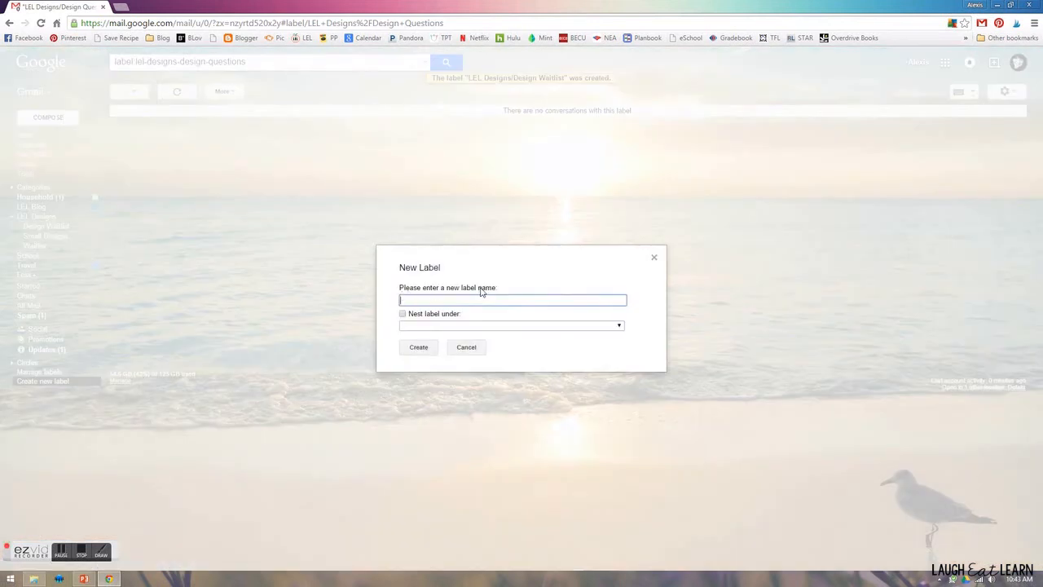
pyautogui.write('Designs')
pyautogui.click(402, 313)
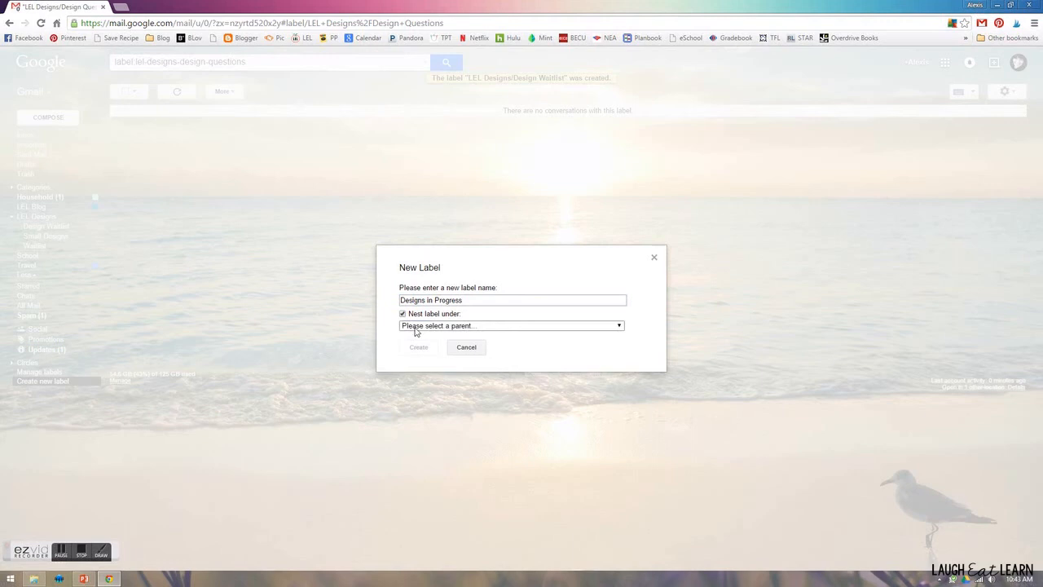
pyautogui.click(414, 327)
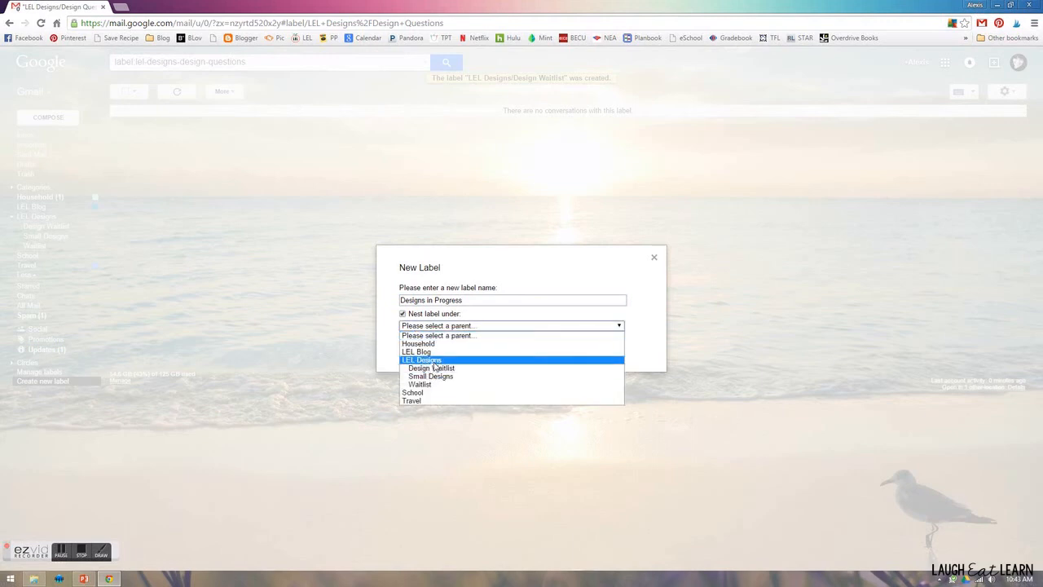
pyautogui.click(433, 360)
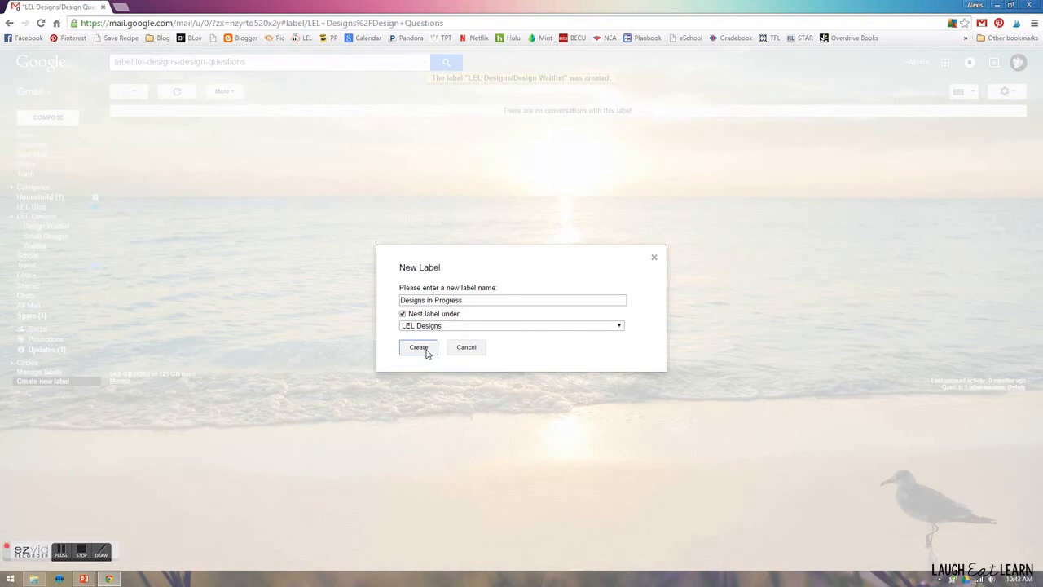
pyautogui.click(425, 350)
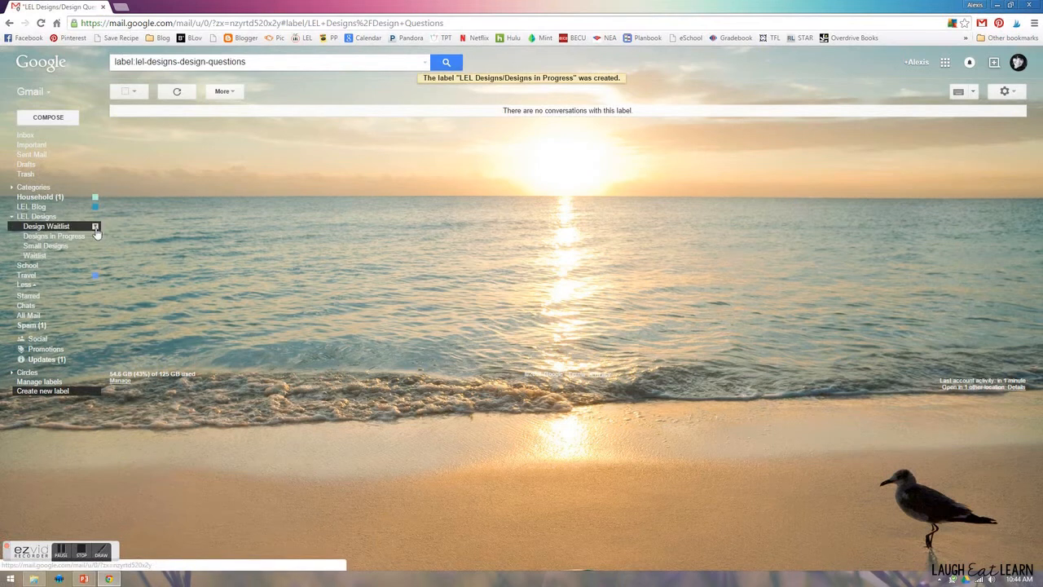
# Rename the Design Waitlist sublabel to "Questions", keeping it nested under LEL Designs
pyautogui.click(96, 230)
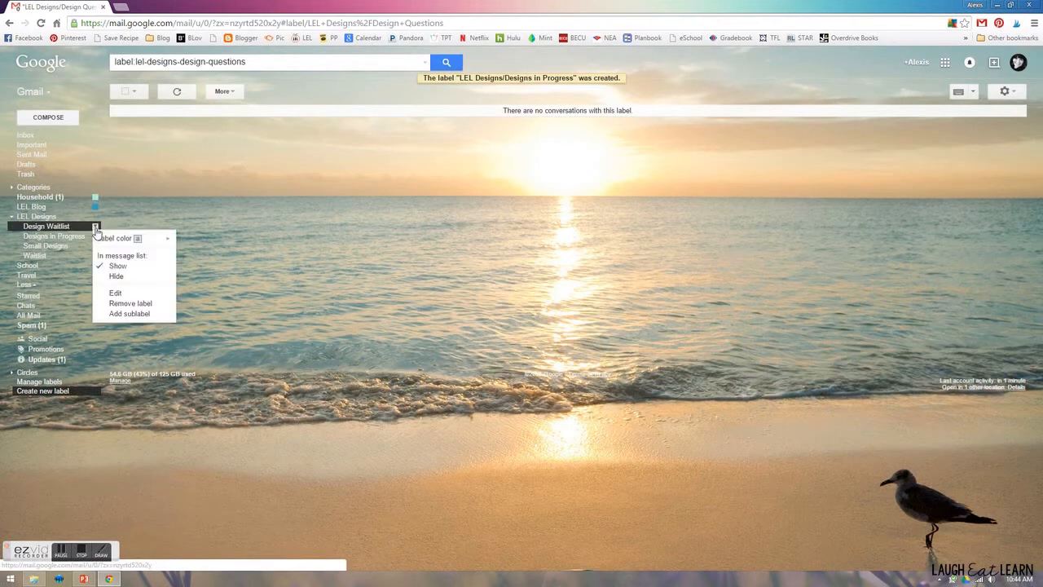
pyautogui.click(115, 293)
pyautogui.moveTo(445, 299); pyautogui.dragTo(382, 301)
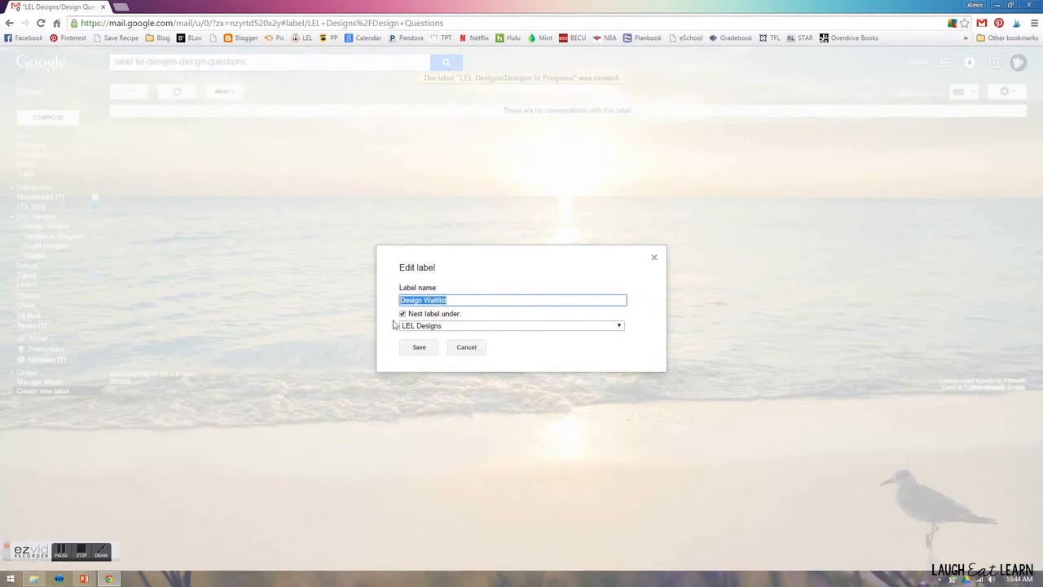
pyautogui.write('D')
pyautogui.click(430, 349)
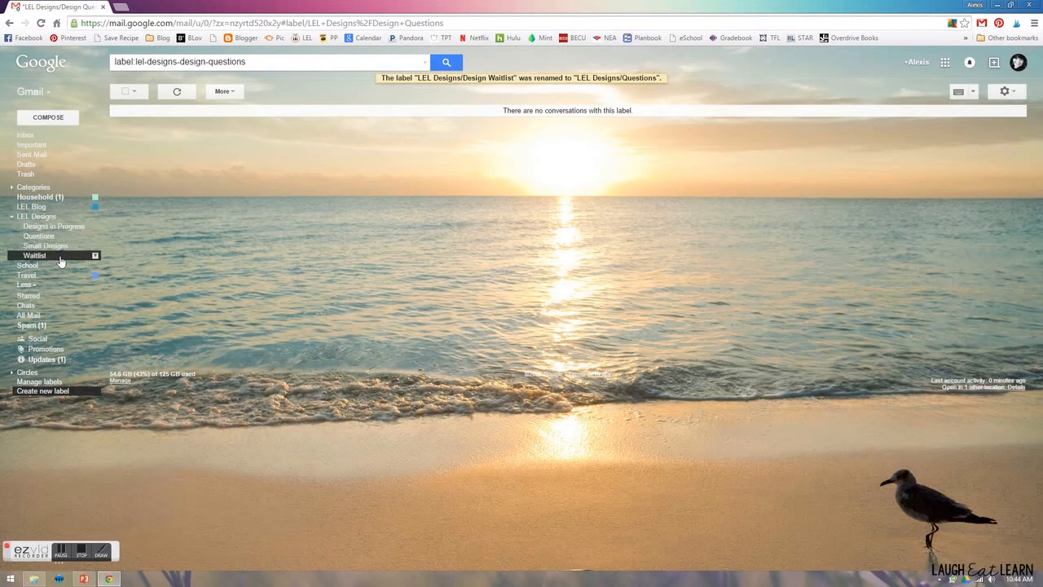
# Give the Designs in Progress sublabel a custom colour with a dark green background and white text
pyautogui.click(96, 228)
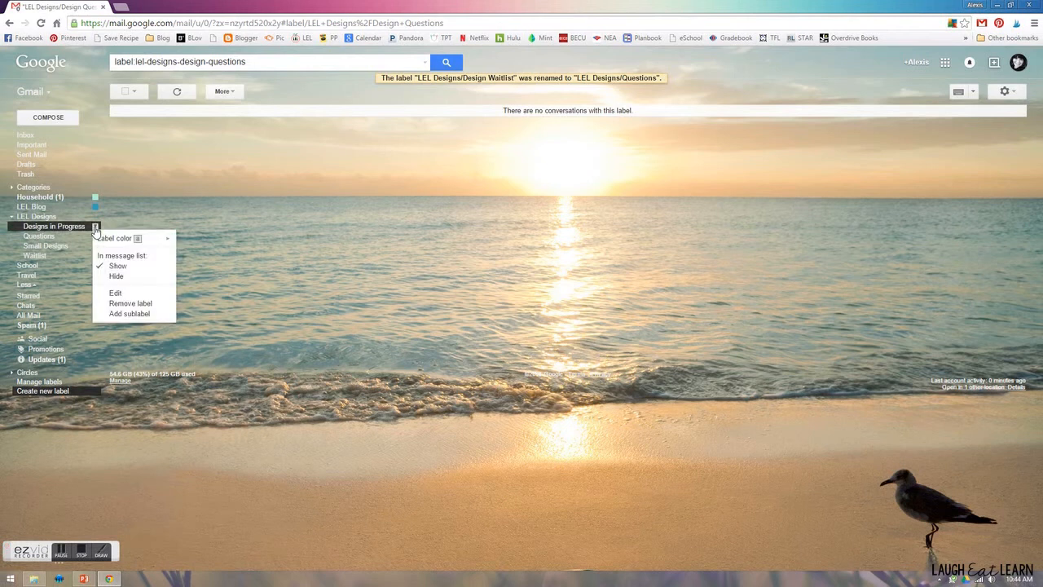
pyautogui.moveTo(102, 242)
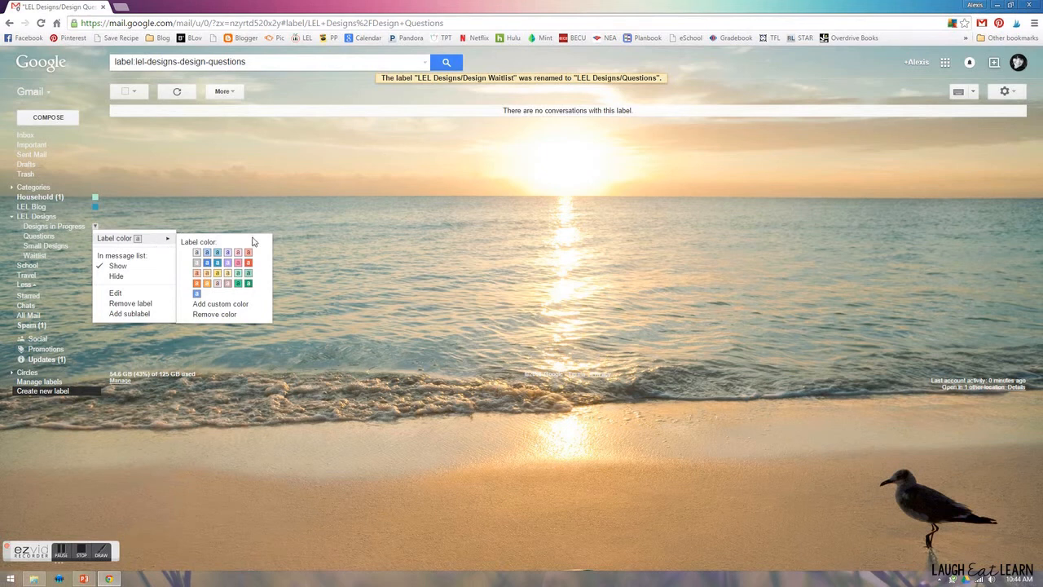
pyautogui.click(235, 303)
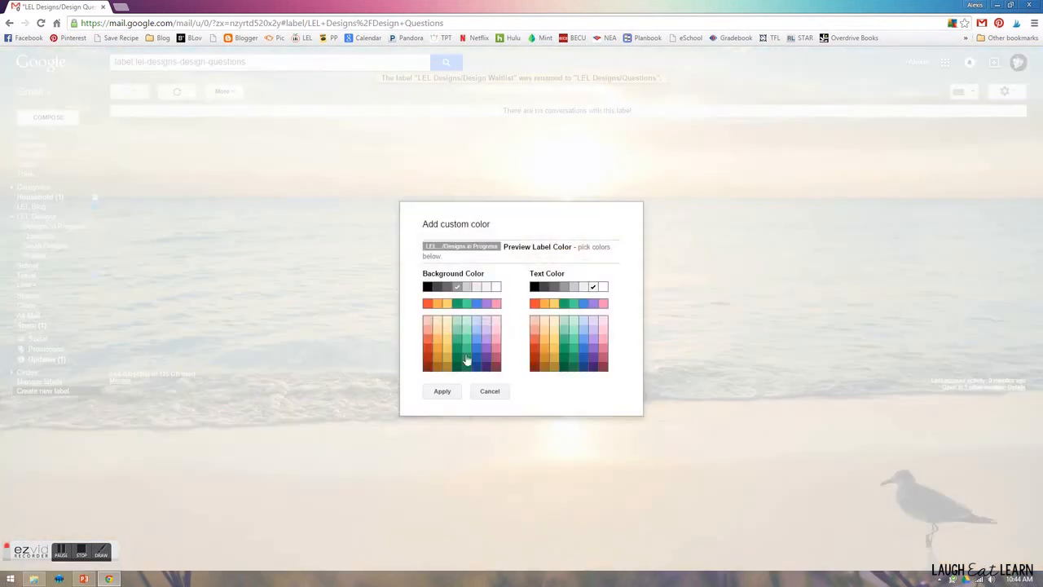
pyautogui.click(456, 352)
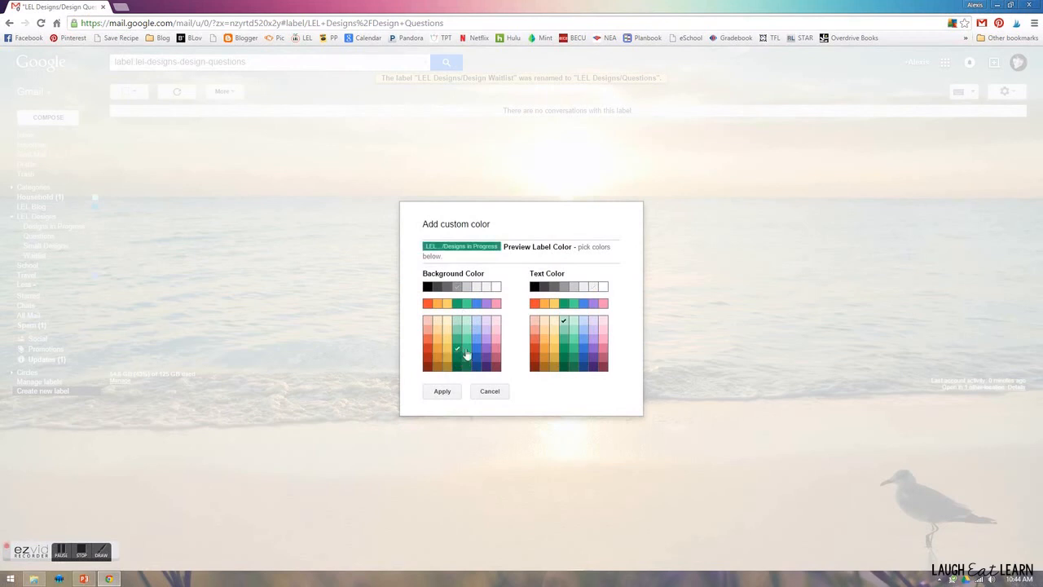
pyautogui.click(604, 288)
pyautogui.click(443, 392)
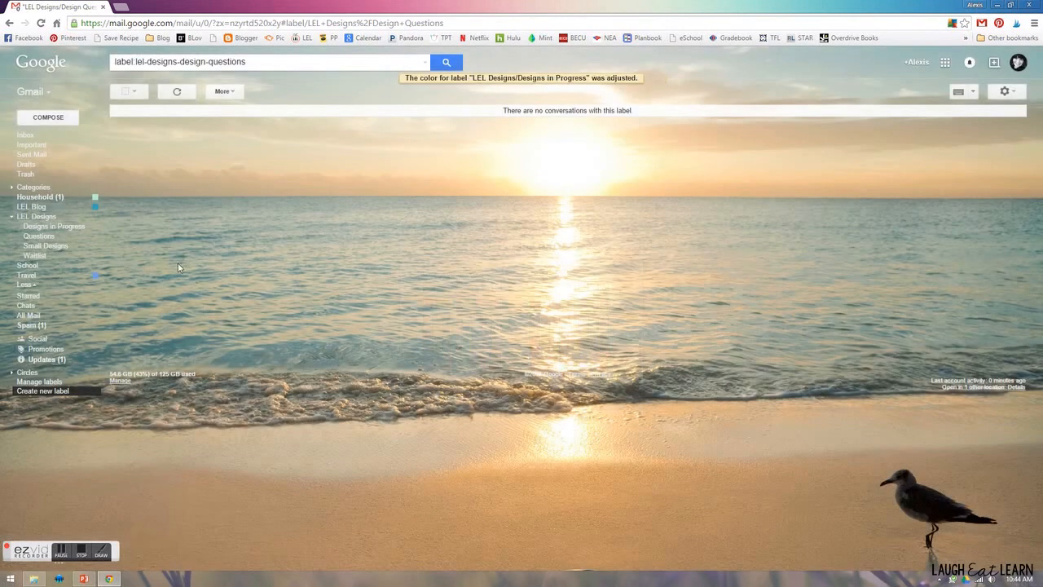
# Set the label colour of the Questions sublabel to purple
pyautogui.click(98, 238)
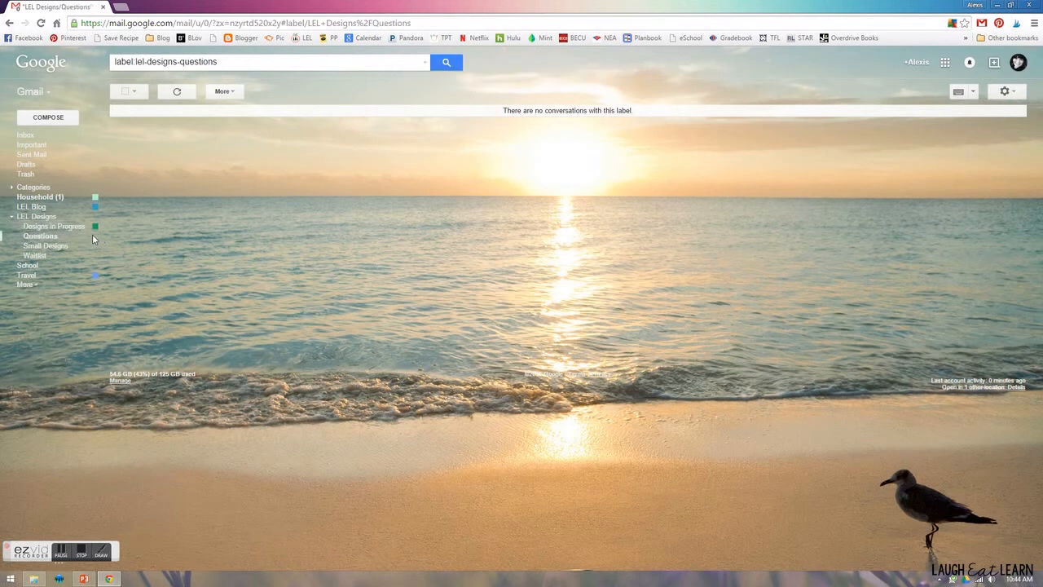
pyautogui.click(47, 217)
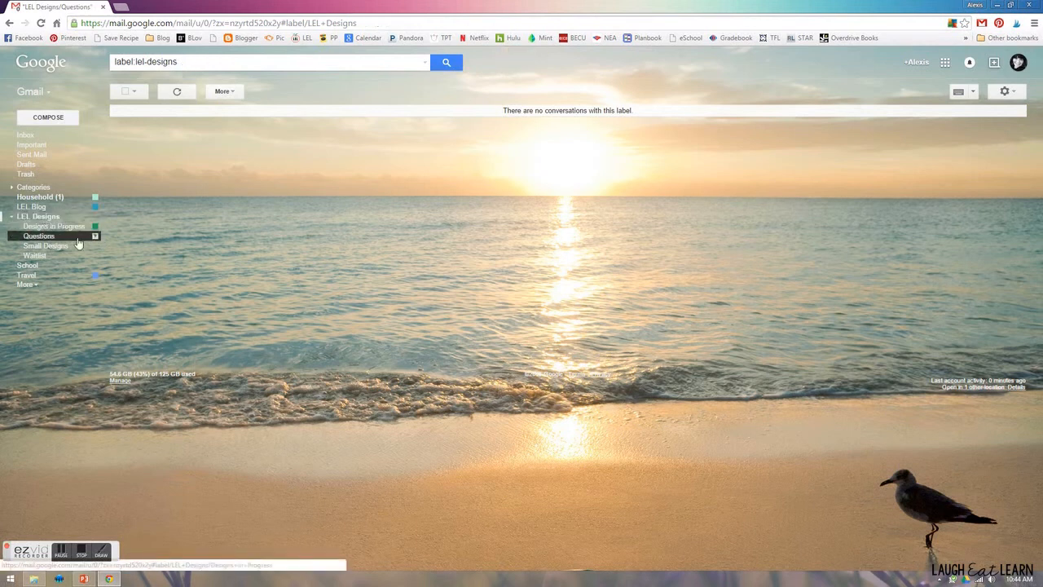
pyautogui.click(95, 236)
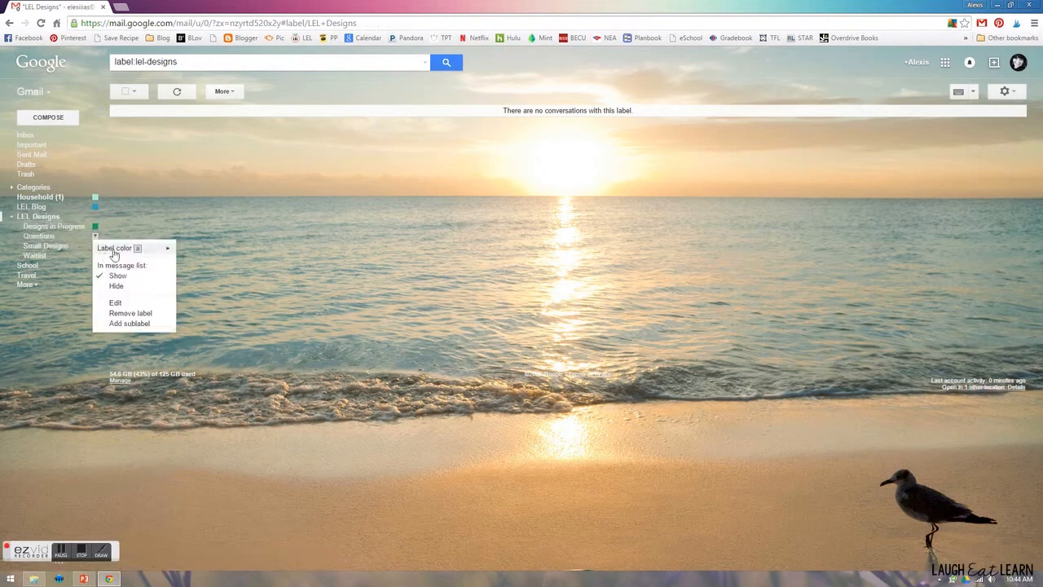
pyautogui.moveTo(116, 248)
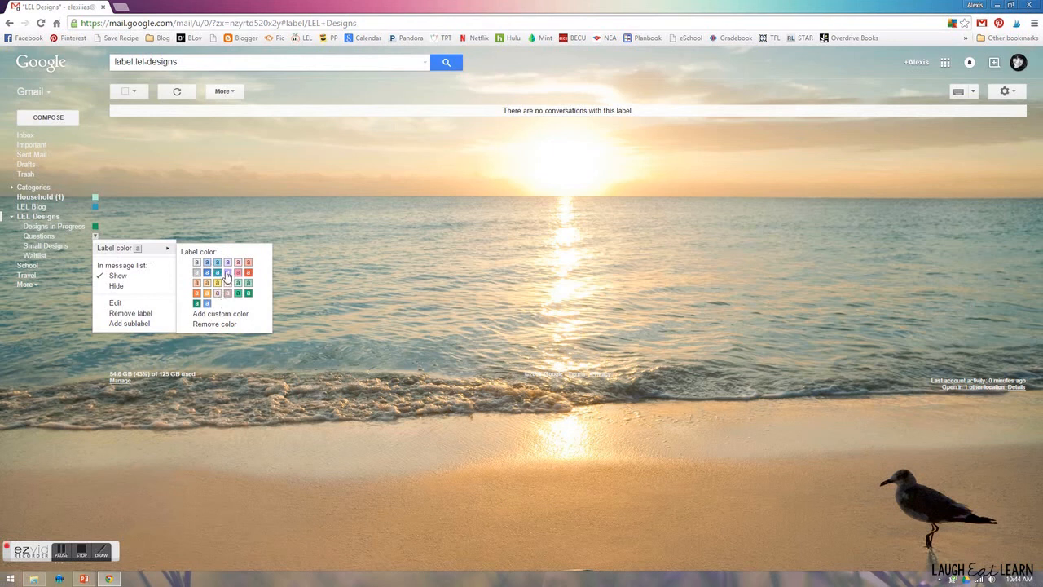
pyautogui.click(227, 275)
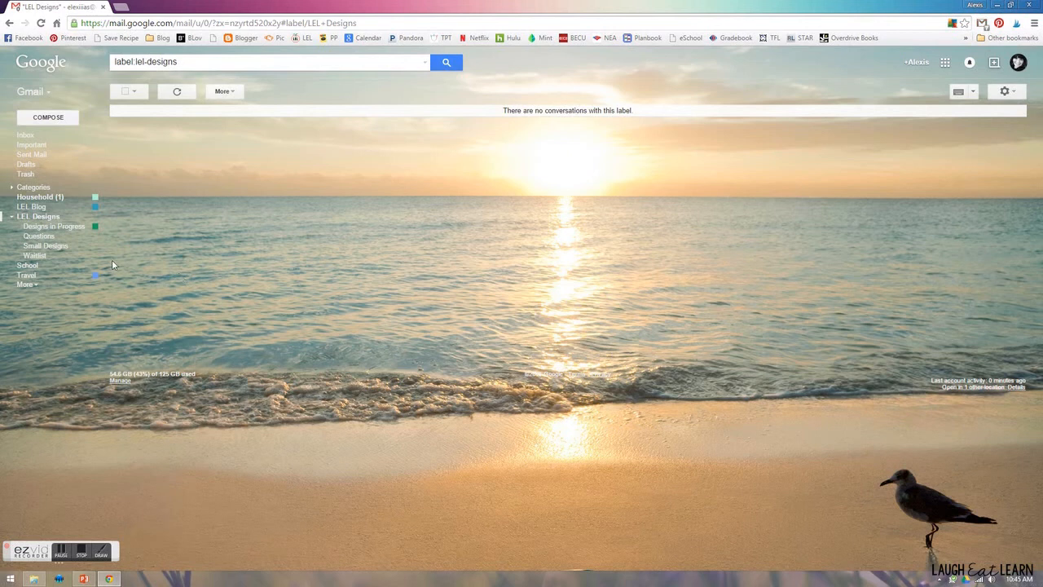
pyautogui.click(81, 552)
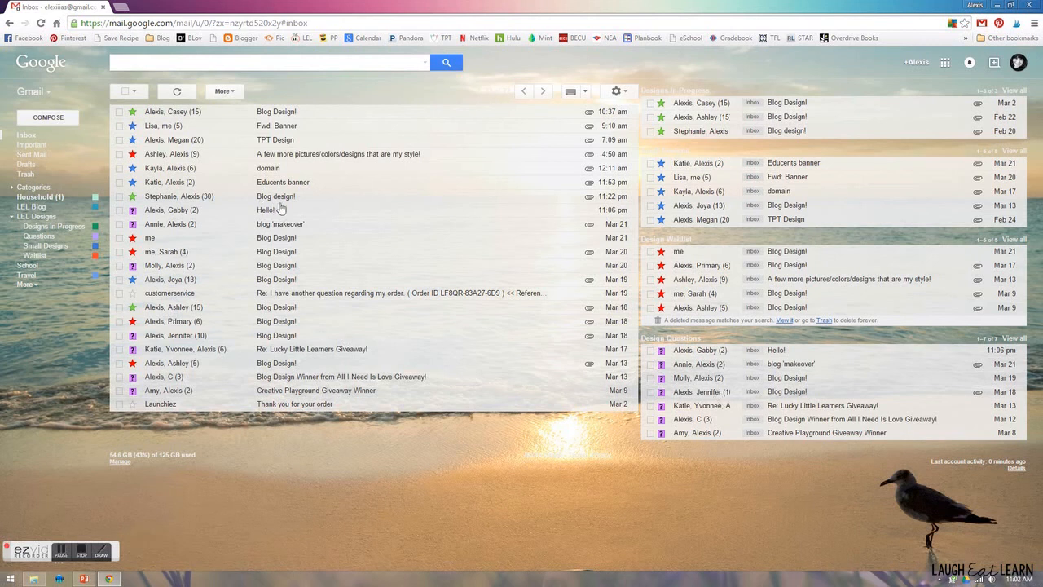
# Move the three green-starred conversations from the inbox to LEL Designs/Designs in Progress
pyautogui.click(119, 112)
pyautogui.click(119, 196)
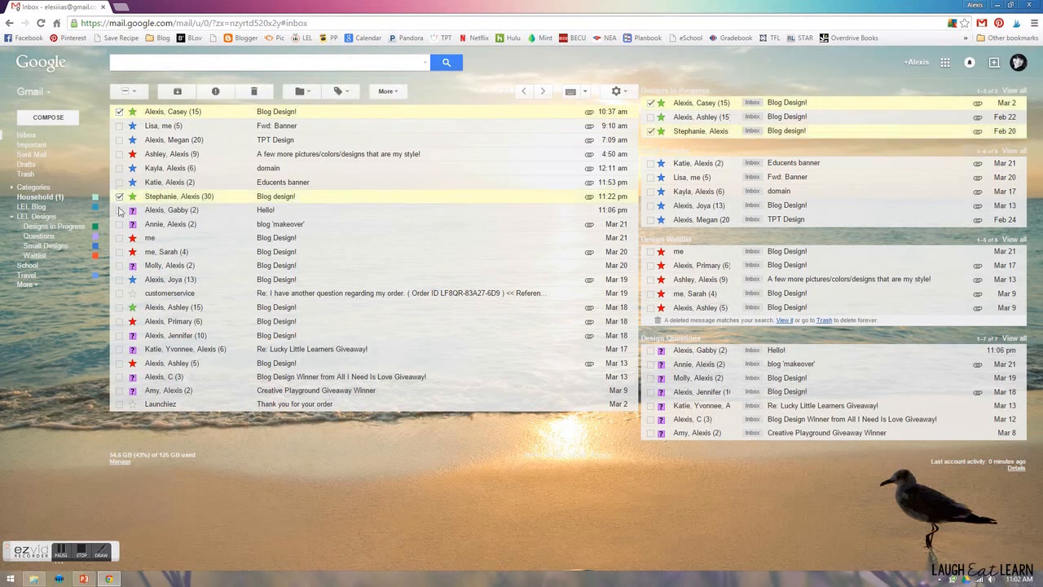
pyautogui.click(119, 307)
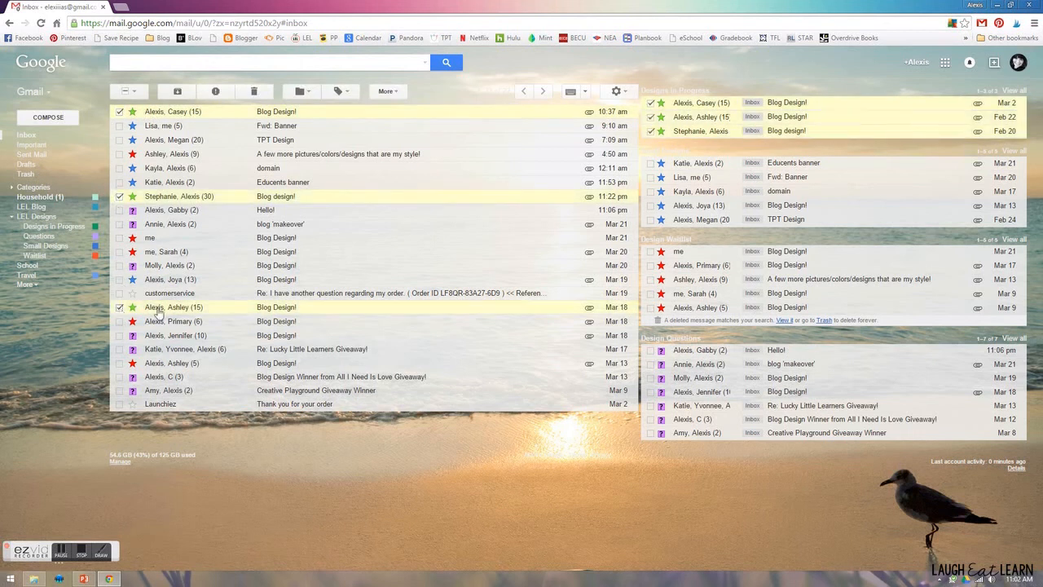
pyautogui.click(301, 93)
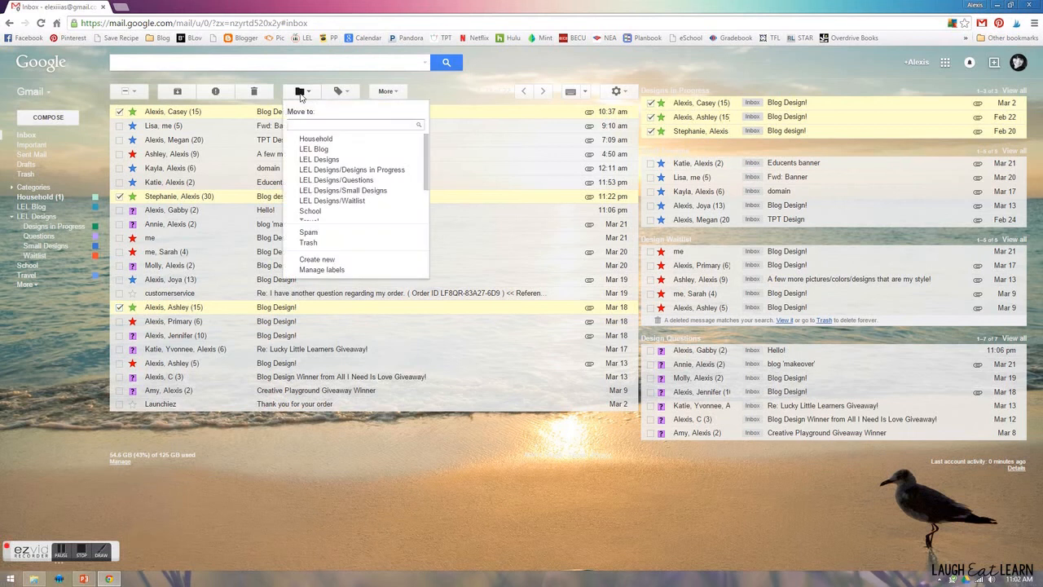
pyautogui.click(378, 171)
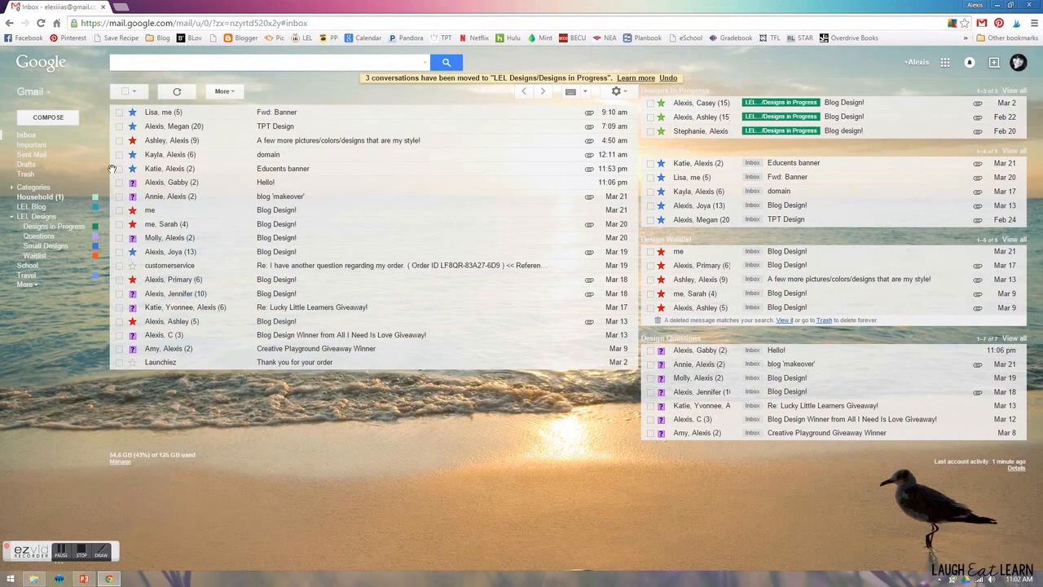
# Move the five blue-starred conversations from the inbox to LEL Designs/Small Designs
pyautogui.click(120, 113)
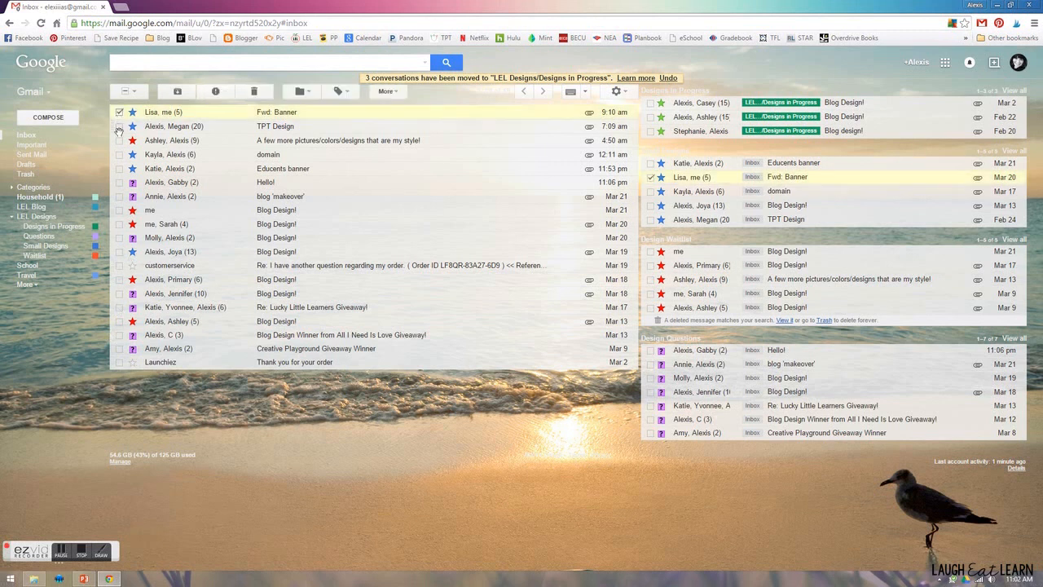
pyautogui.click(120, 126)
pyautogui.click(120, 154)
pyautogui.click(120, 167)
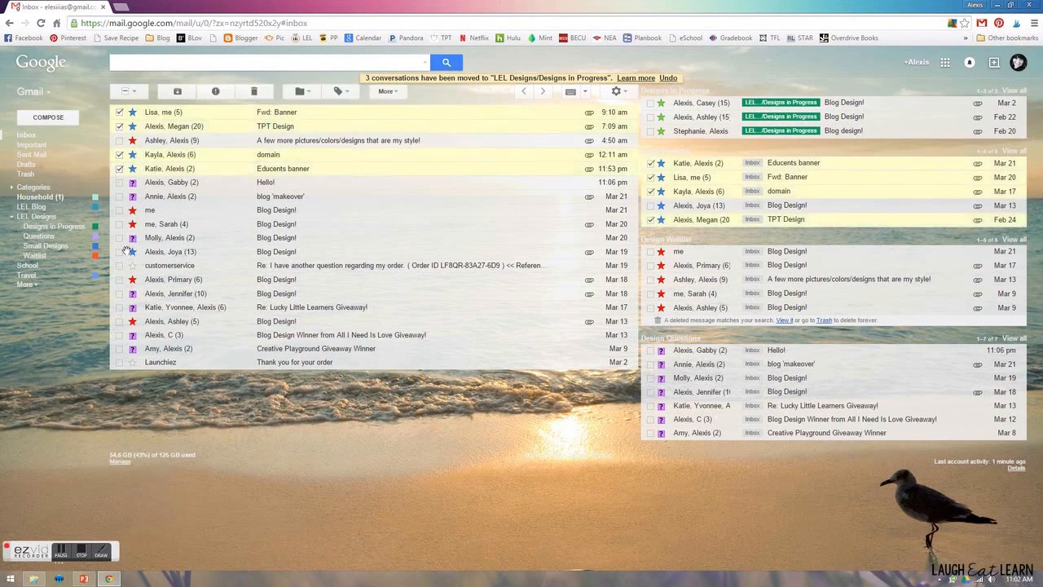
pyautogui.click(120, 252)
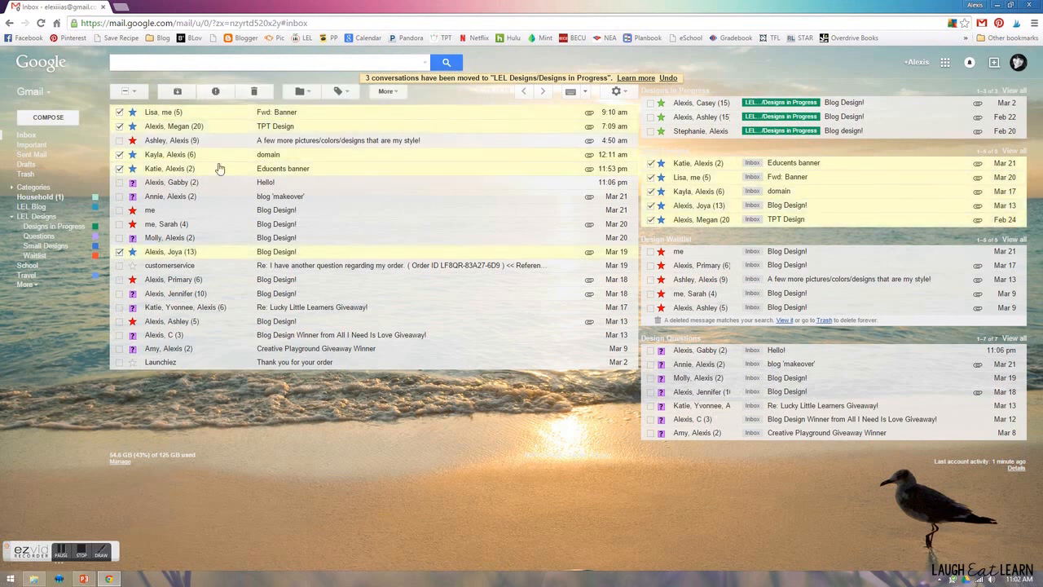
pyautogui.click(299, 91)
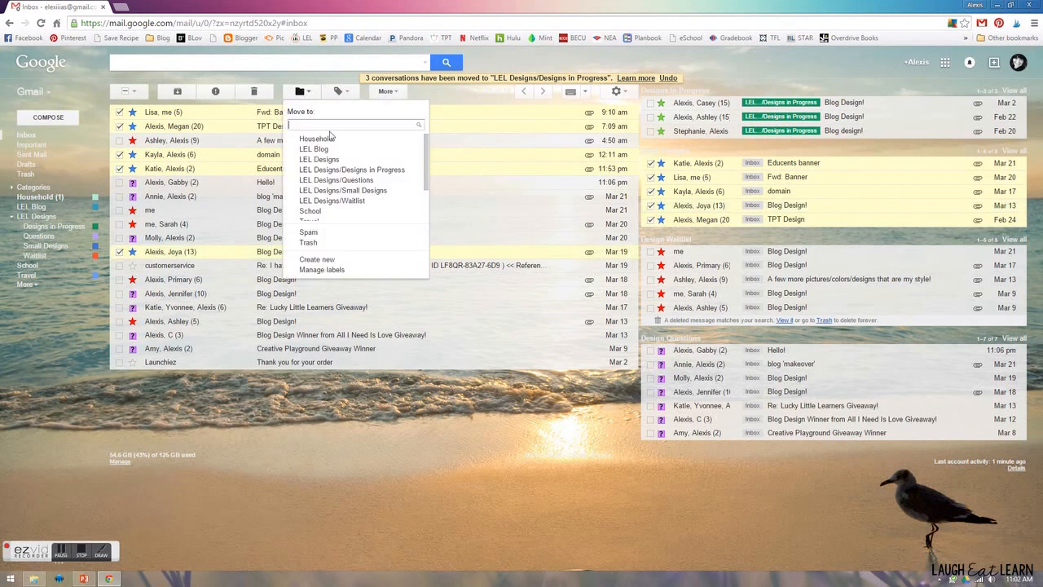
pyautogui.click(373, 191)
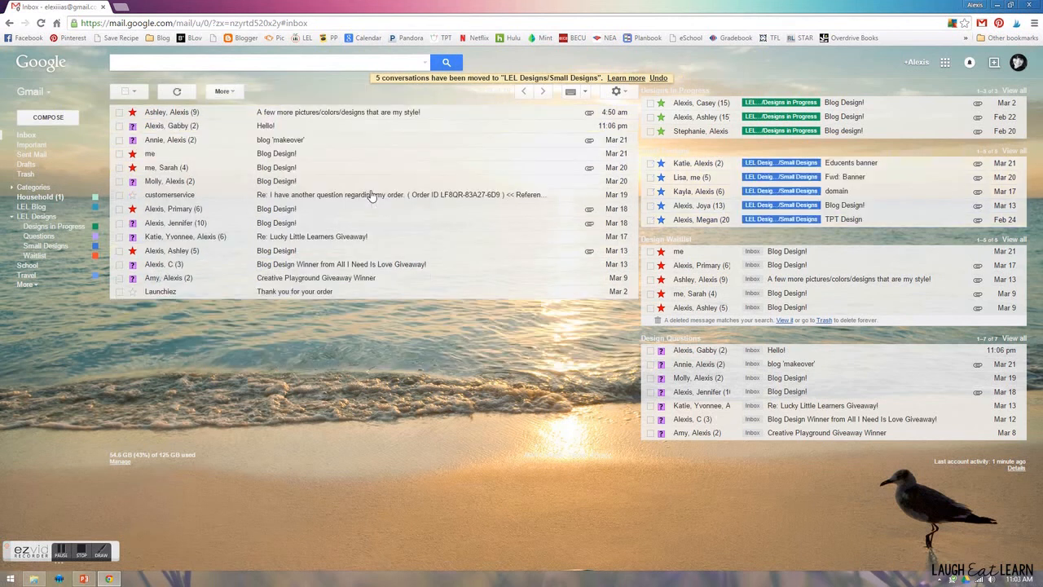
# Move the five red-starred conversations from the inbox to LEL Designs/Waitlist
pyautogui.click(118, 112)
pyautogui.click(119, 153)
pyautogui.click(119, 167)
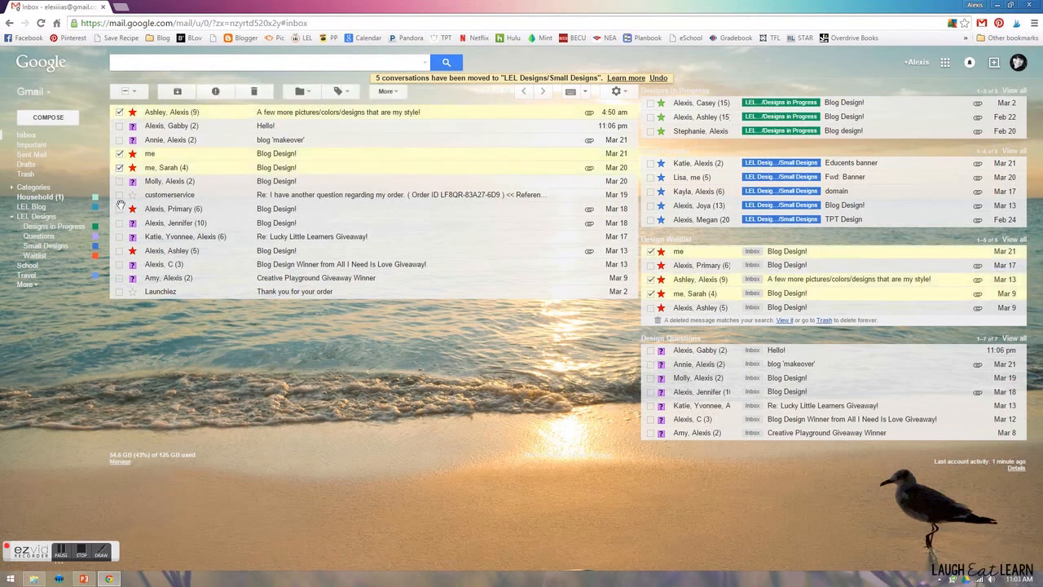
pyautogui.click(119, 209)
pyautogui.click(119, 250)
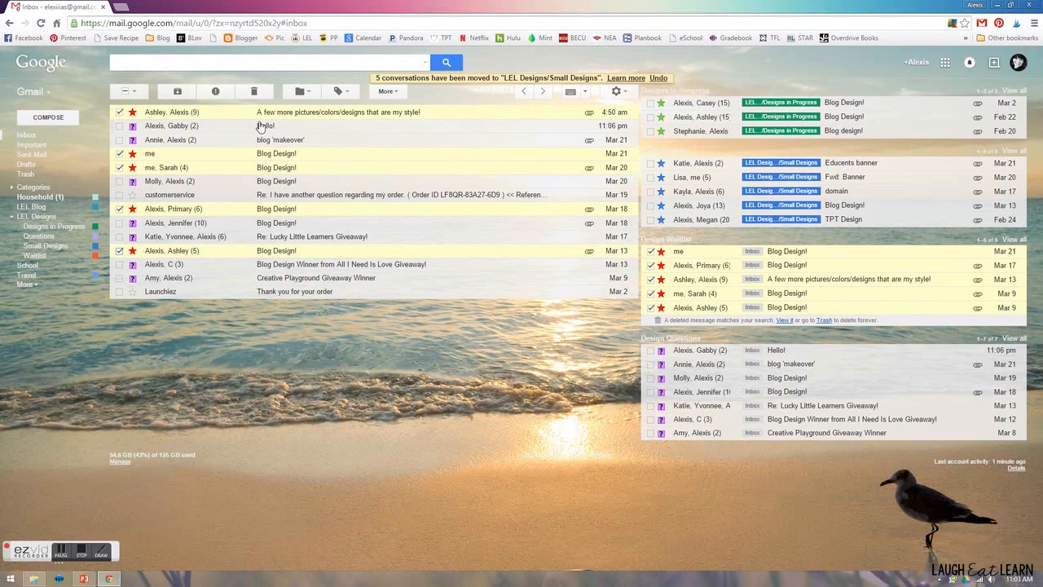
pyautogui.click(301, 91)
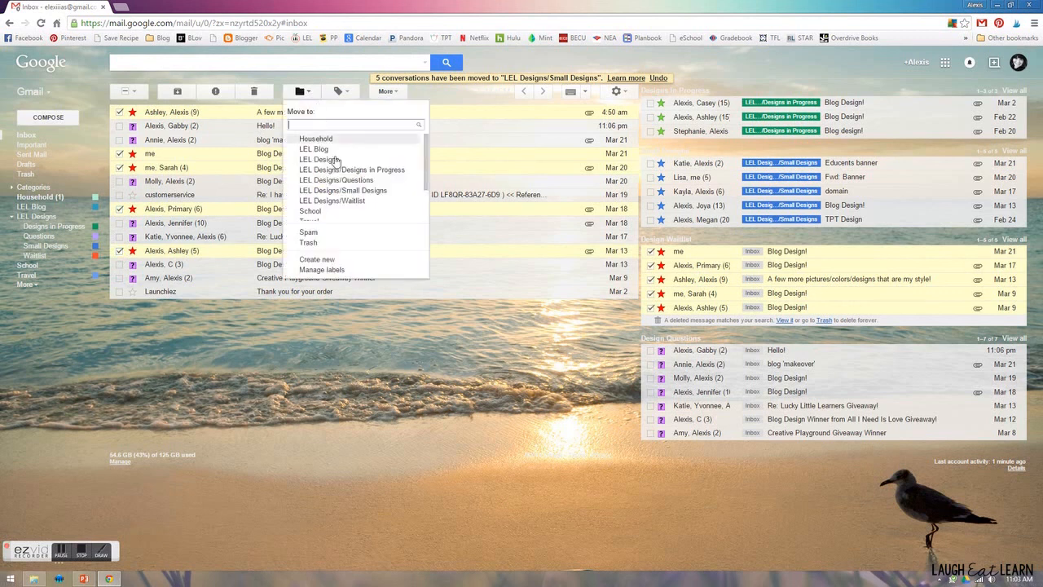
pyautogui.click(372, 202)
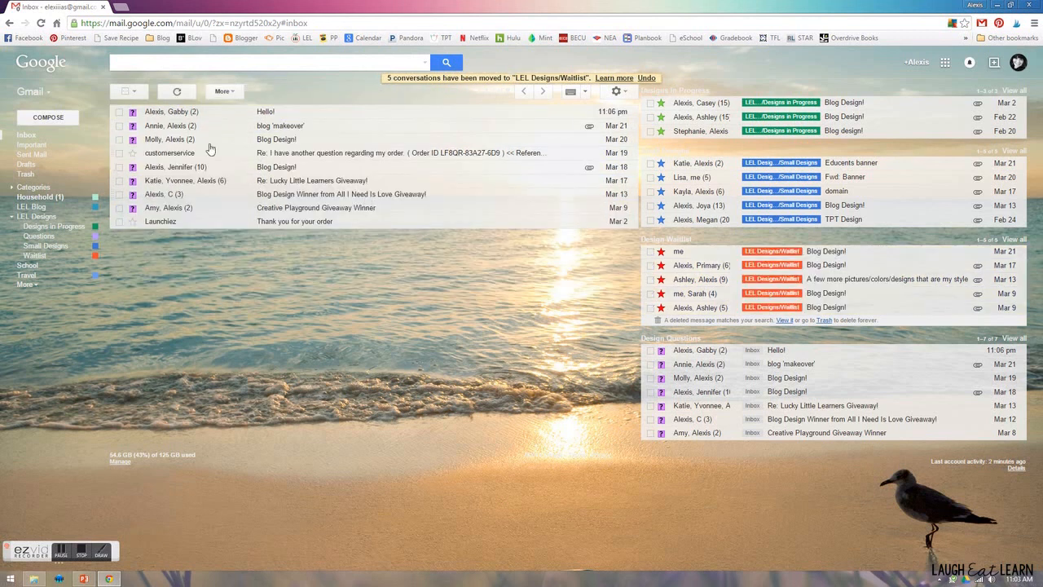
# Select the first three conversations marked with a purple question mark in the inbox
pyautogui.click(119, 111)
pyautogui.click(119, 126)
pyautogui.click(120, 139)
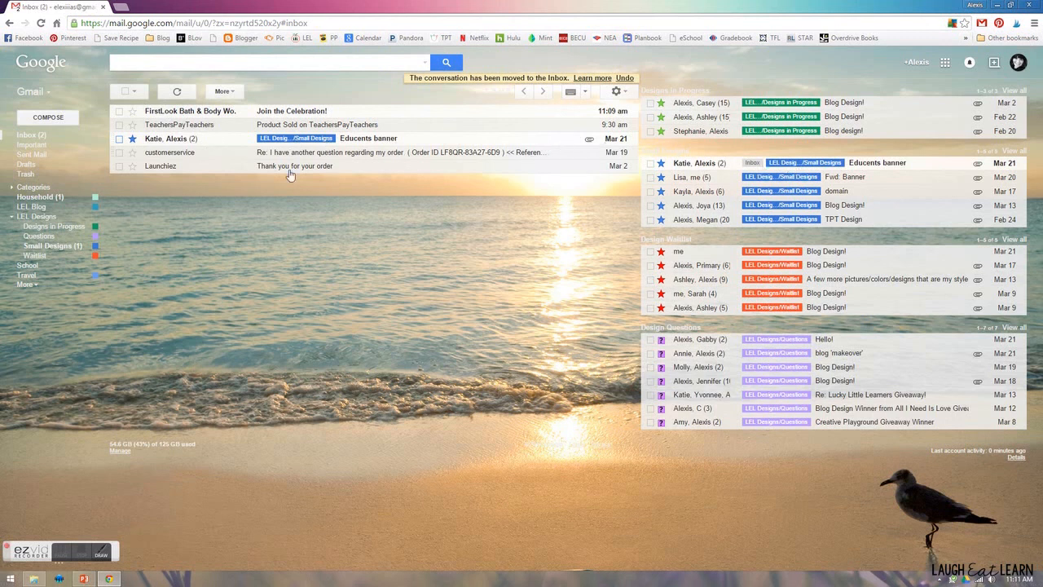
# Move the blue-starred "Educents banner" conversation from the inbox to LEL Designs/Small Designs
pyautogui.click(119, 141)
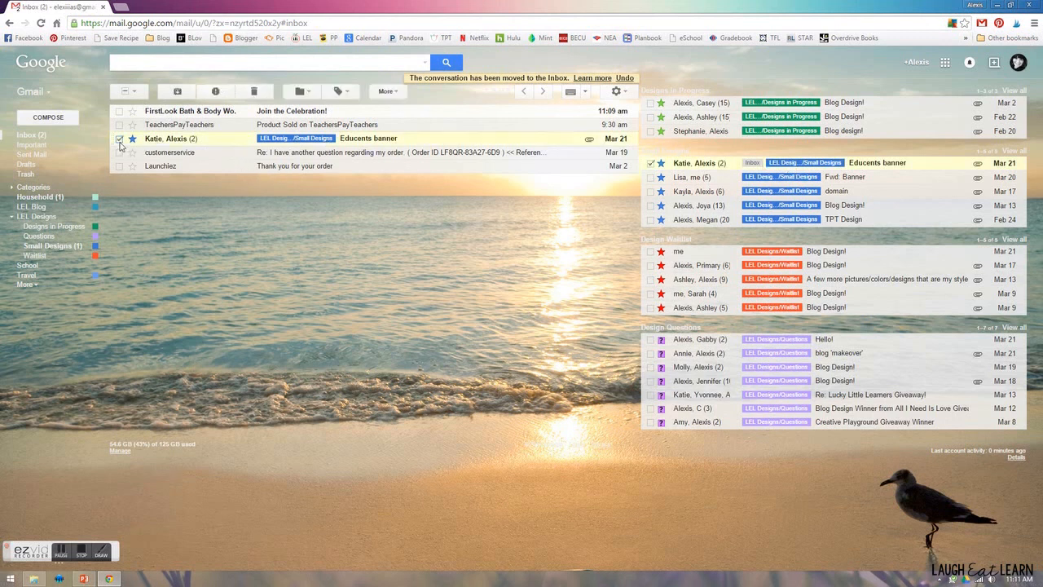
pyautogui.click(301, 93)
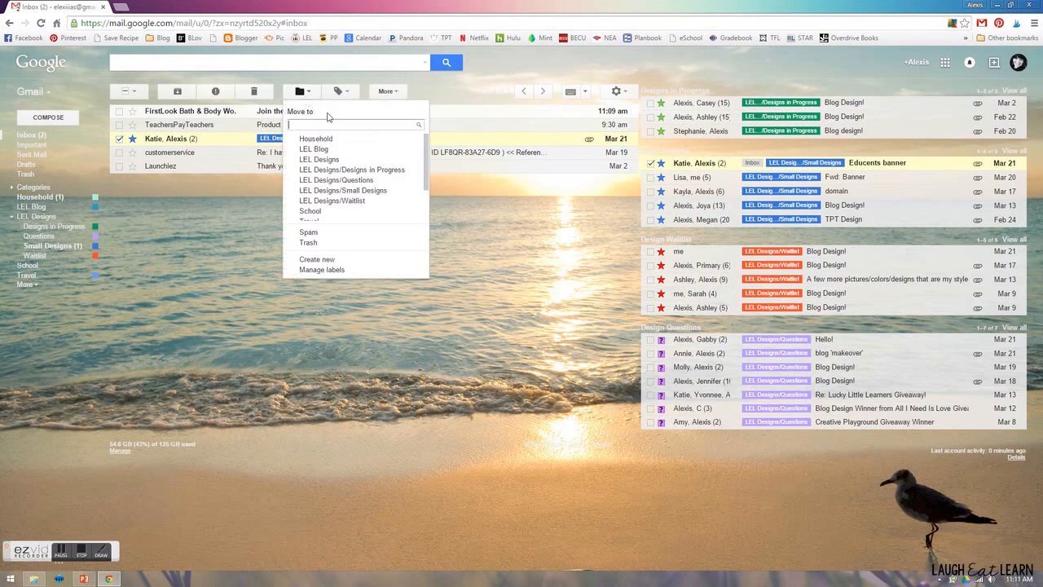
pyautogui.click(363, 192)
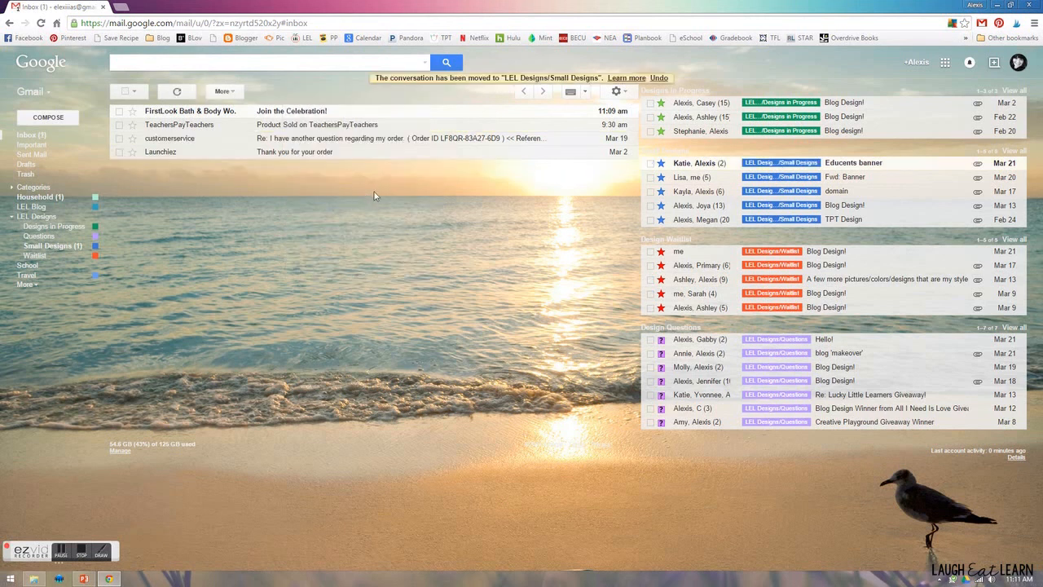
# View the conversations filed under the Designs in Progress, Questions and Waitlist sublabels, and return to the inbox
pyautogui.click(65, 232)
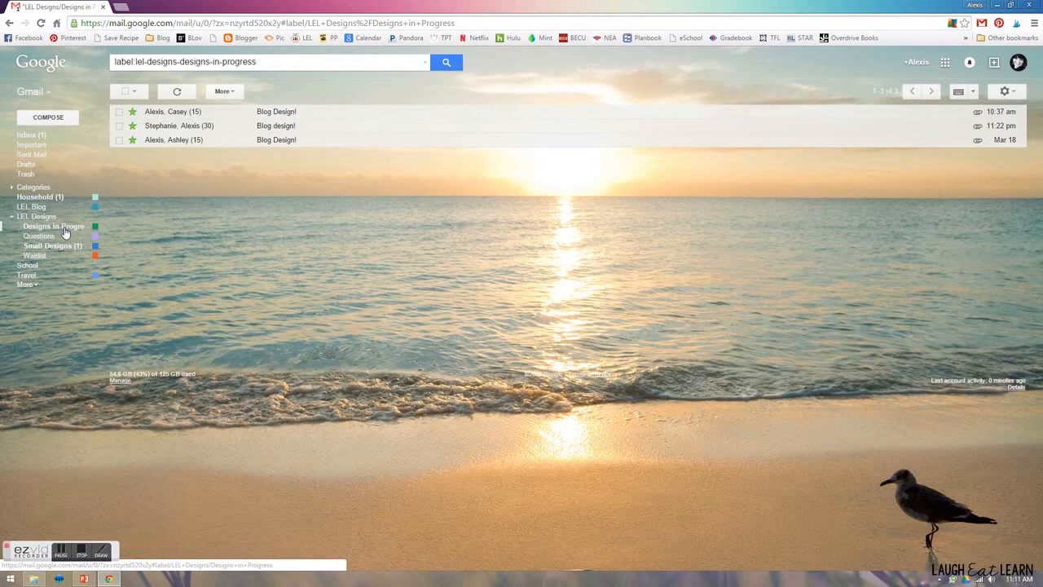
pyautogui.click(59, 238)
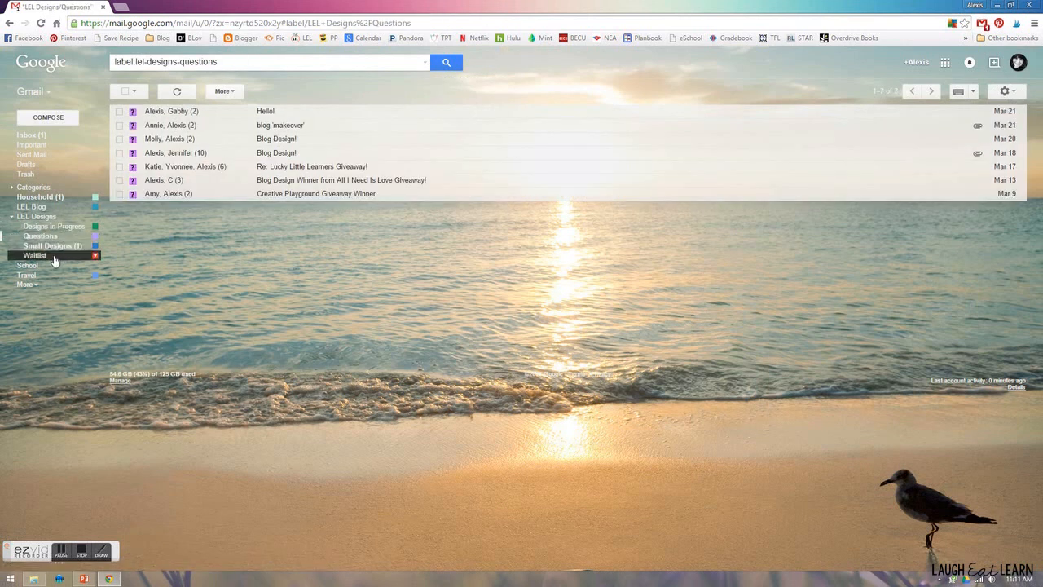
pyautogui.click(37, 256)
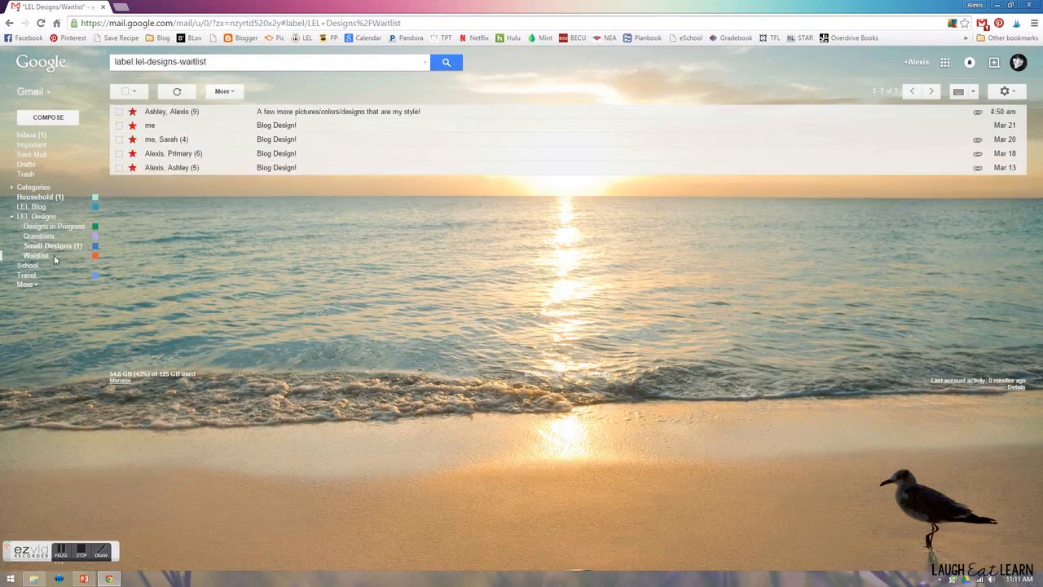
pyautogui.click(29, 136)
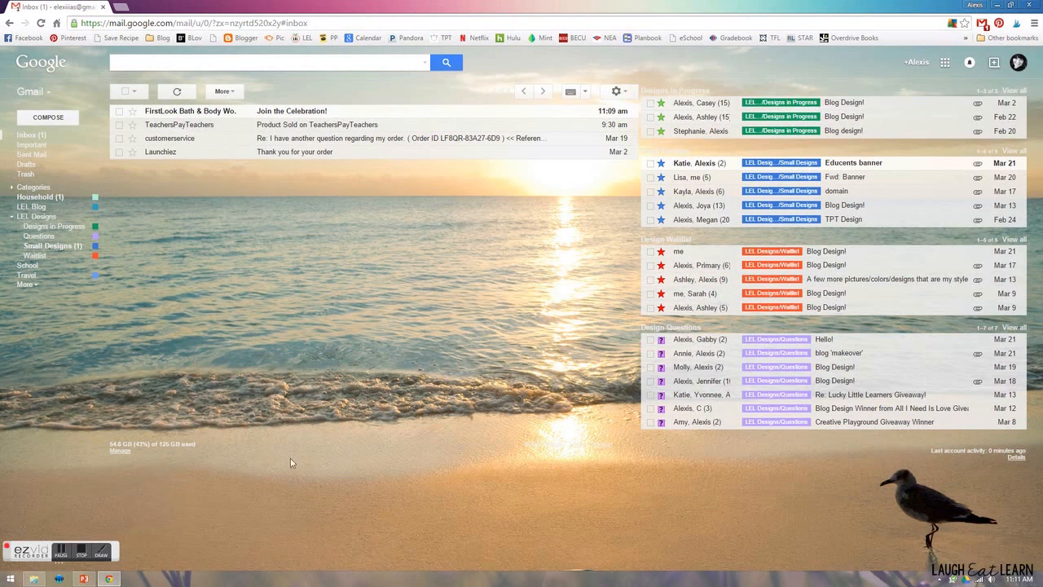
pyautogui.click(84, 557)
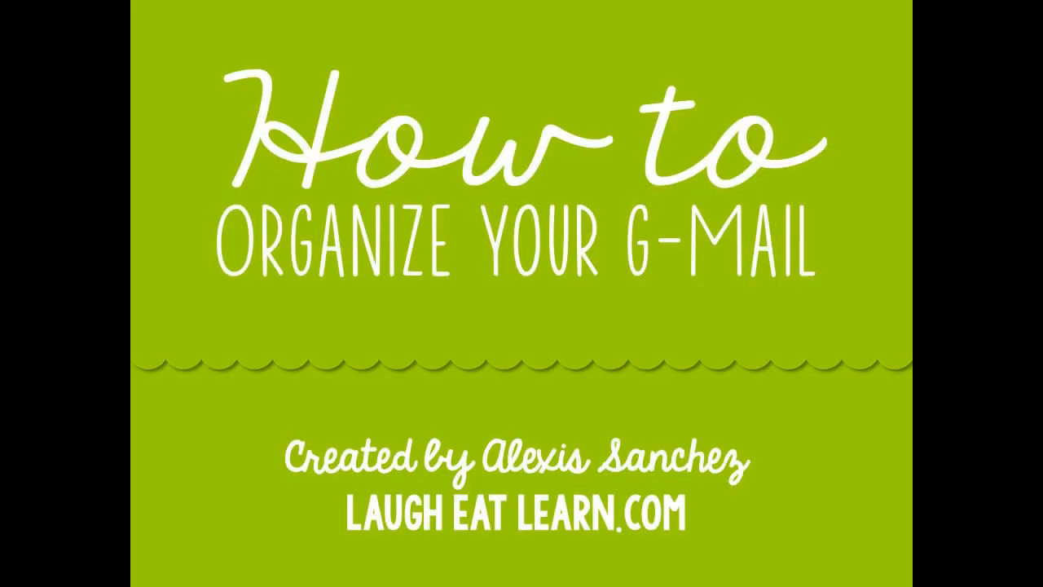